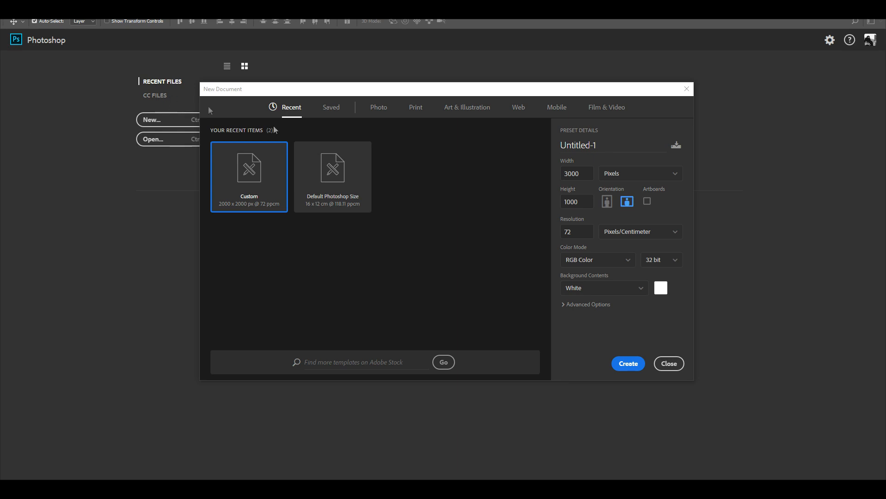
Step: Set the new document's size to 2560 pixels wide by 1440 pixels high
drag(585, 174, 527, 171)
text(2560)
key(Tab)
text(1440)
drag(587, 233, 552, 233)
Step: Create the document in RGB Color with 8-bit depth and a white background
click(619, 265)
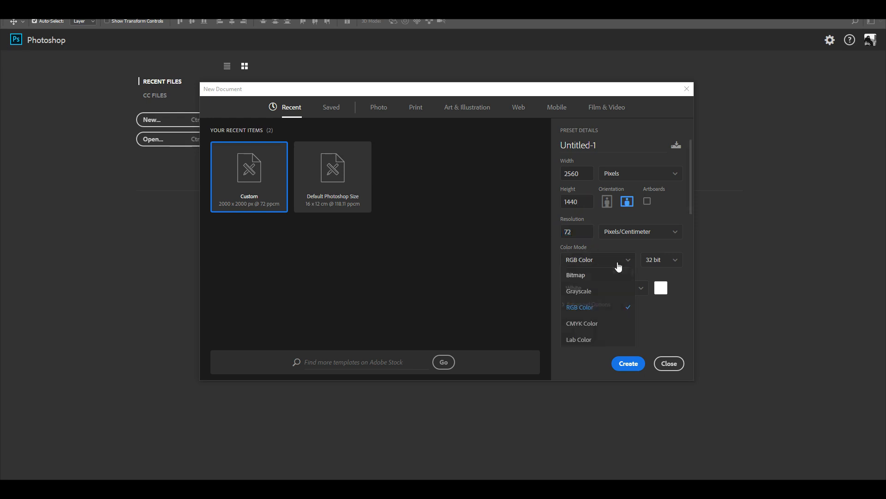
click(619, 265)
click(673, 263)
click(652, 276)
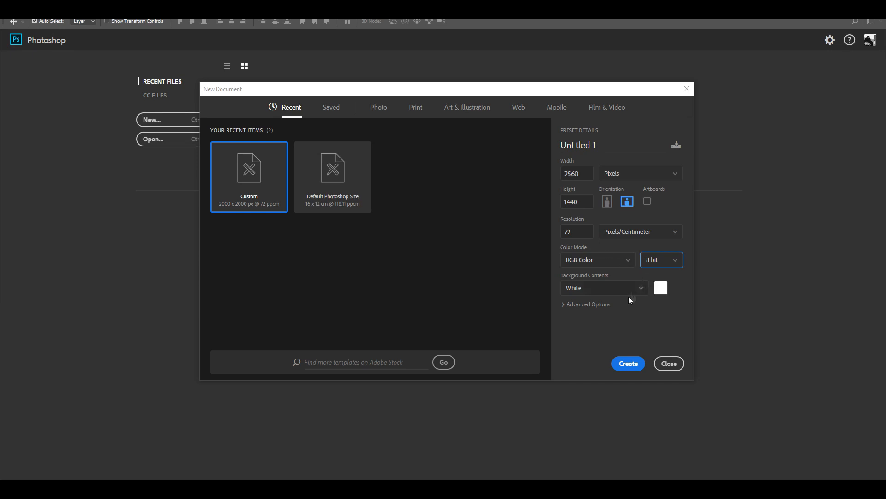
click(642, 289)
click(644, 291)
click(623, 371)
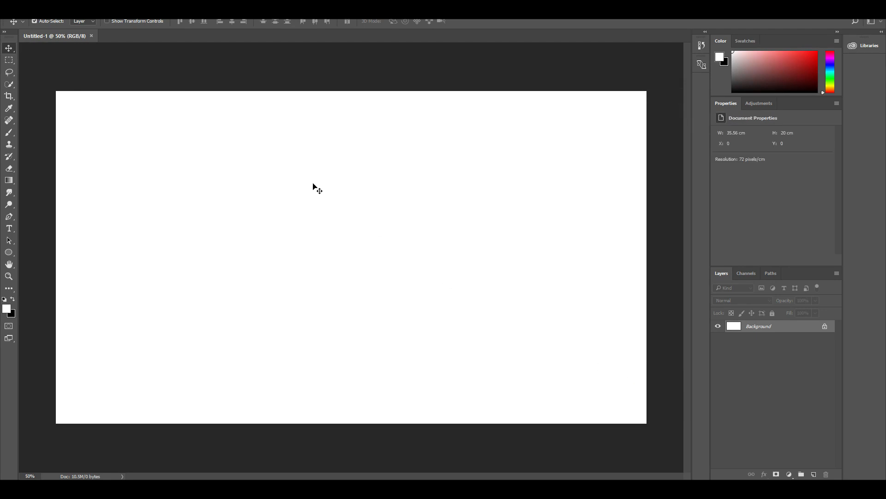
key(ctrl+minus)
key(ctrl+minus)
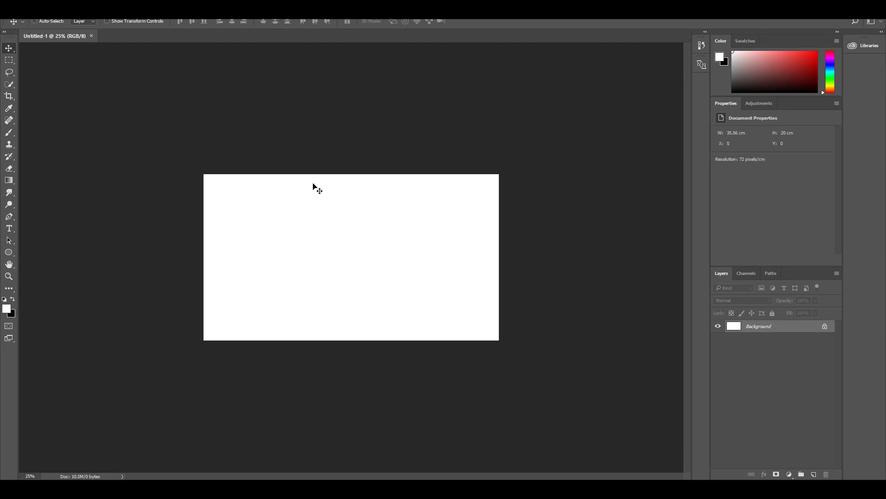
key(ctrl+plus)
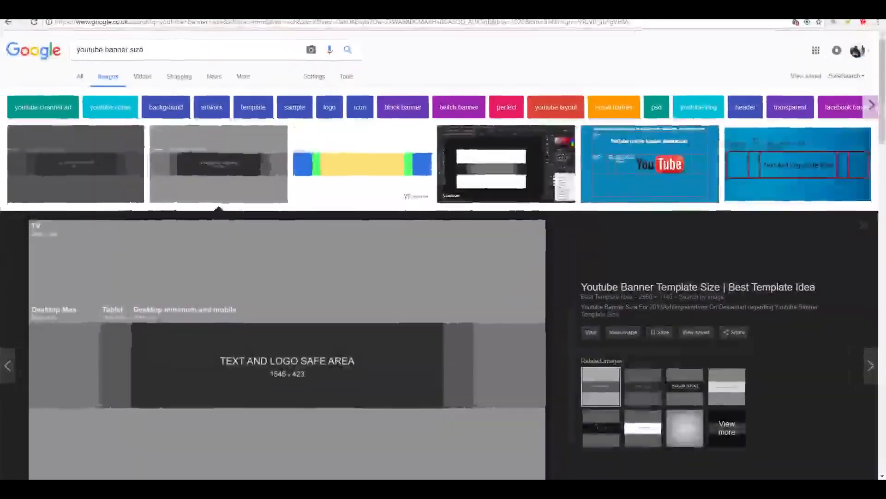
Step: Save the previewed YouTube banner template image to the images folder, and place it over the whole canvas of the Photoshop document
scroll(136, 278, down, 2)
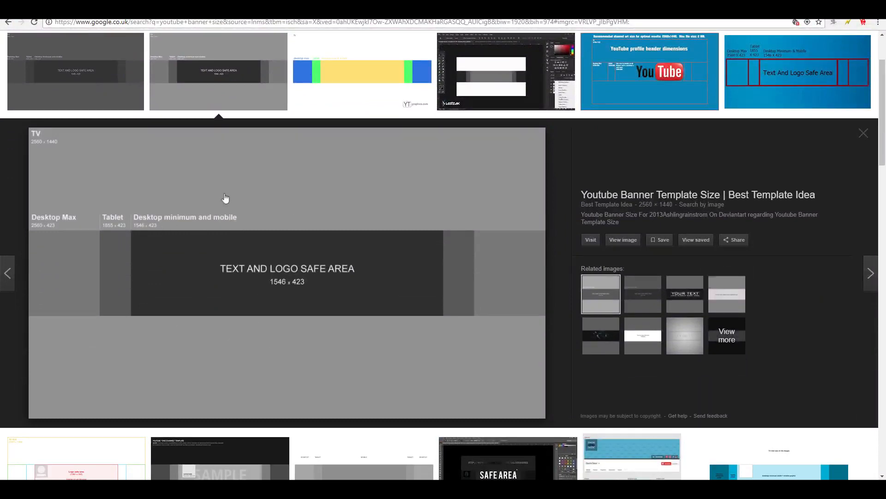
scroll(228, 199, up, 2)
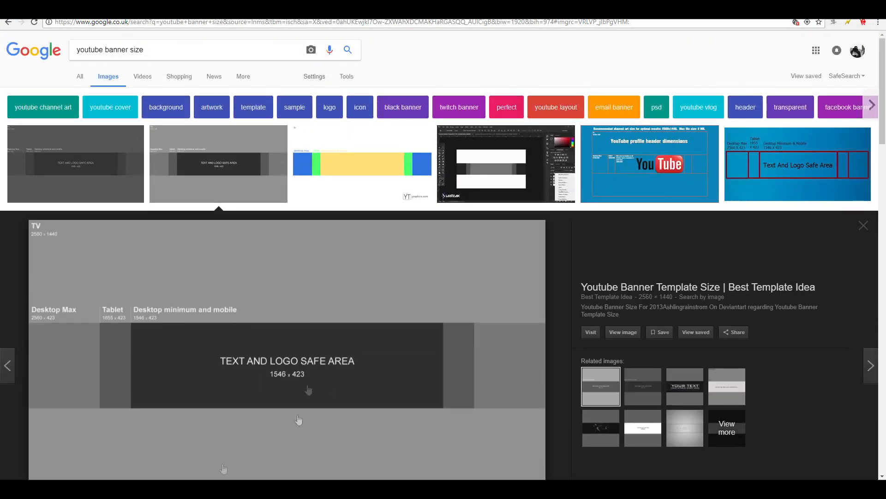
right_click(305, 333)
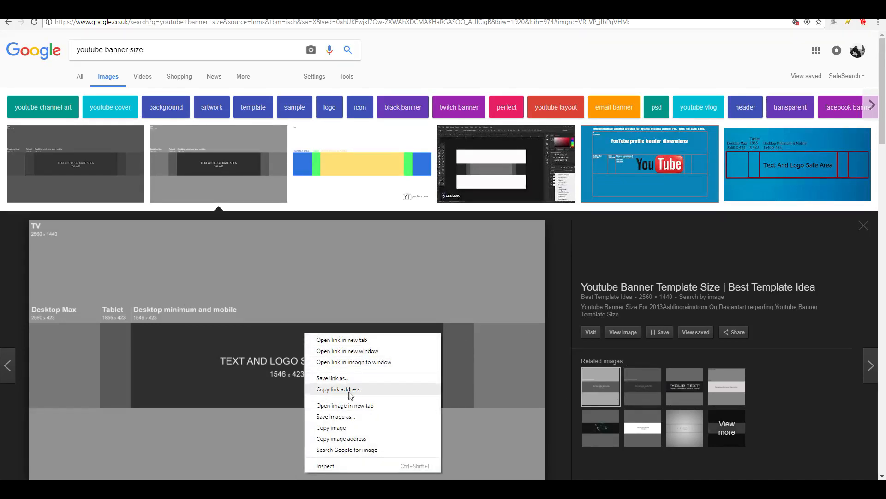
click(349, 427)
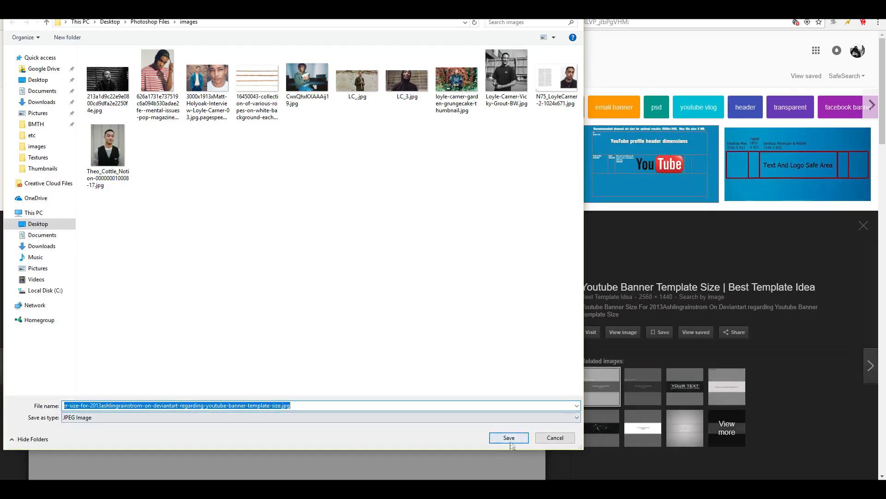
click(510, 440)
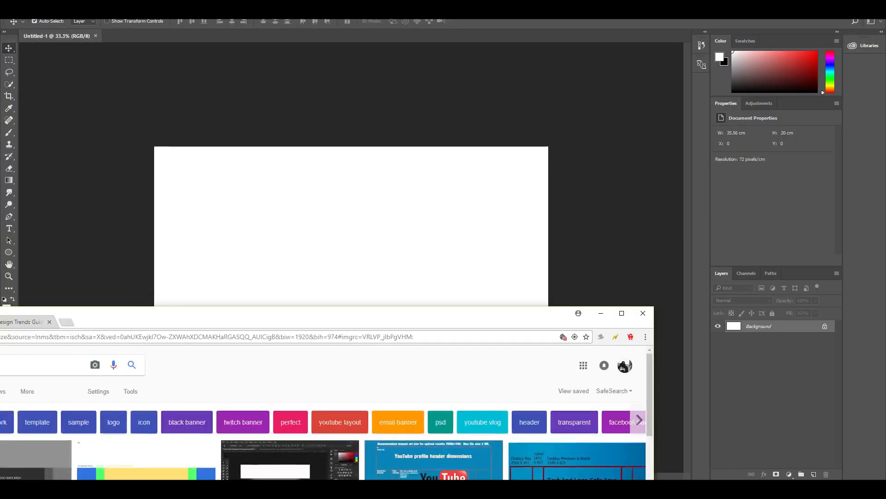
click(600, 314)
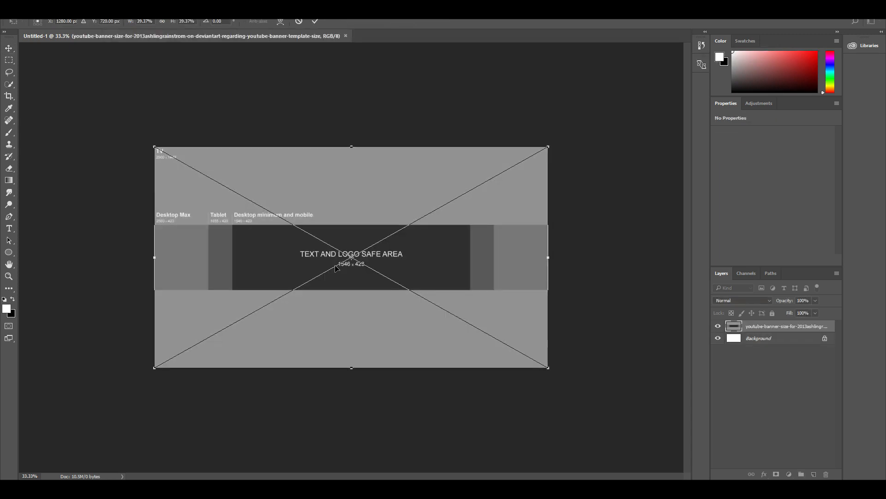
key(Return)
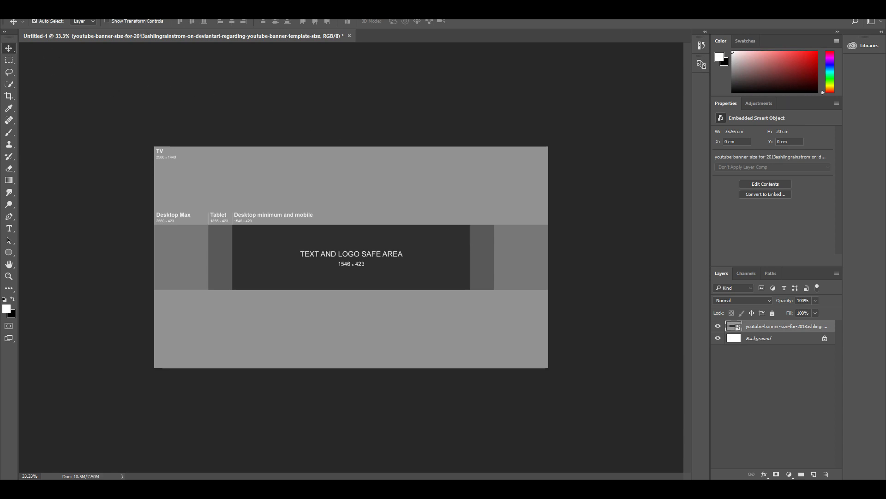
click(191, 14)
mouse_move(197, 27)
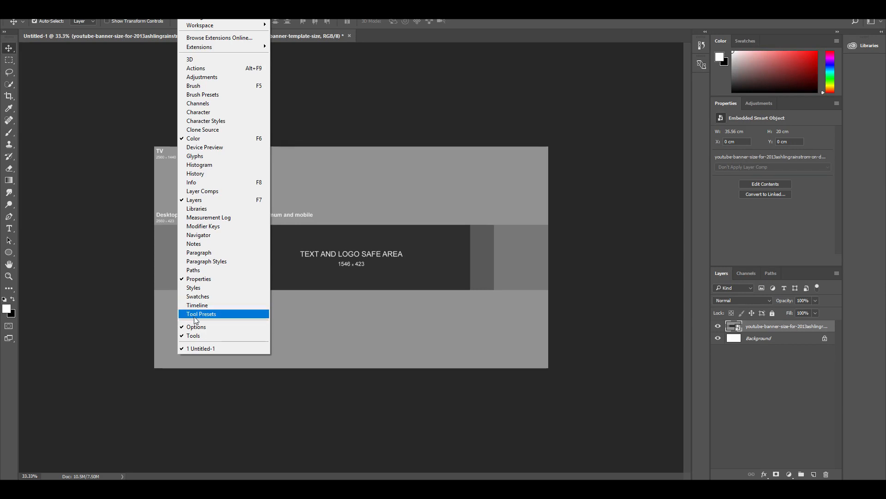
click(73, 126)
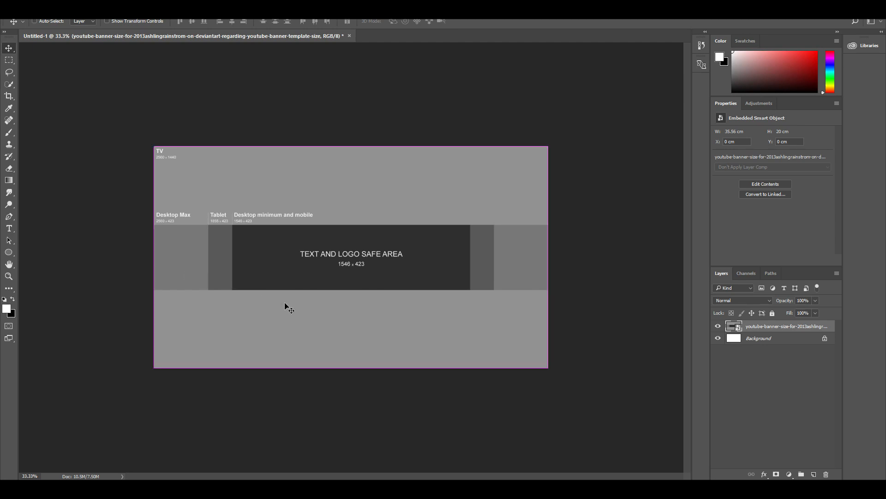
Step: Show the rulers and add horizontal guides along the top and bottom edges of the text and logo safe area
key(ctrl+r)
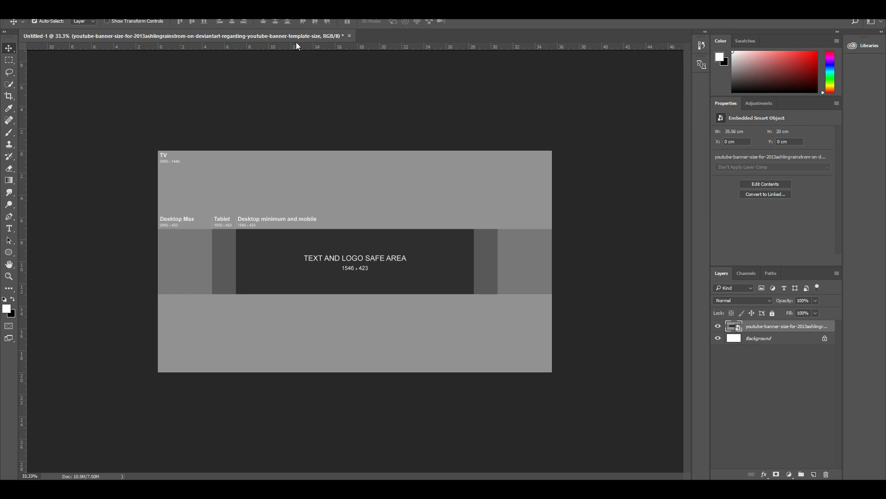
key(ctrl+plus)
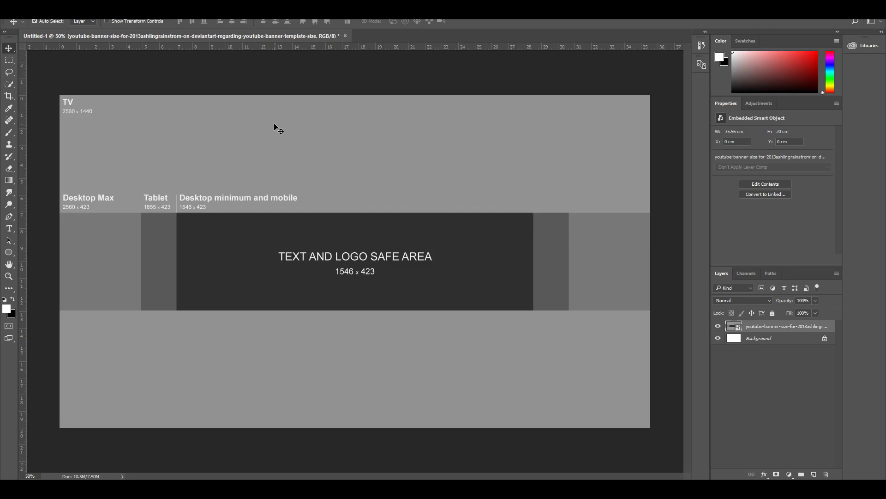
drag(232, 46, 215, 211)
drag(237, 46, 238, 310)
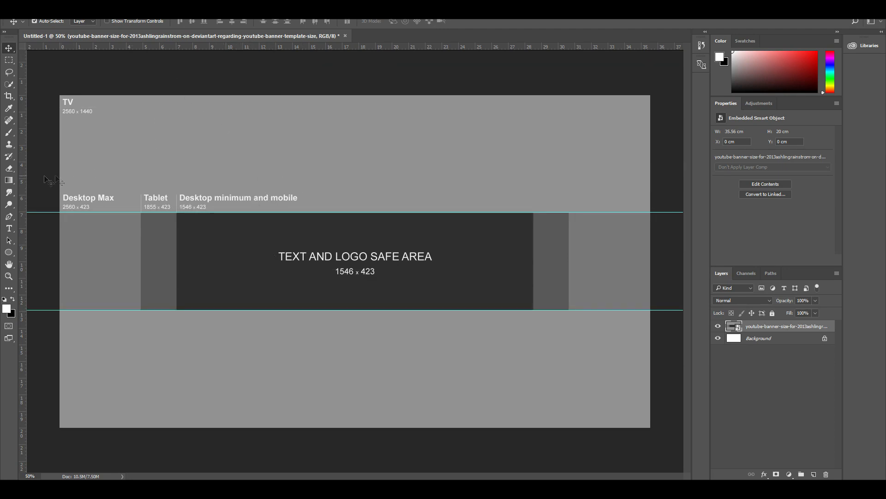
Step: Add vertical guides at both side edges of the safe area and the tablet area, and hide the template layer
drag(24, 168, 176, 156)
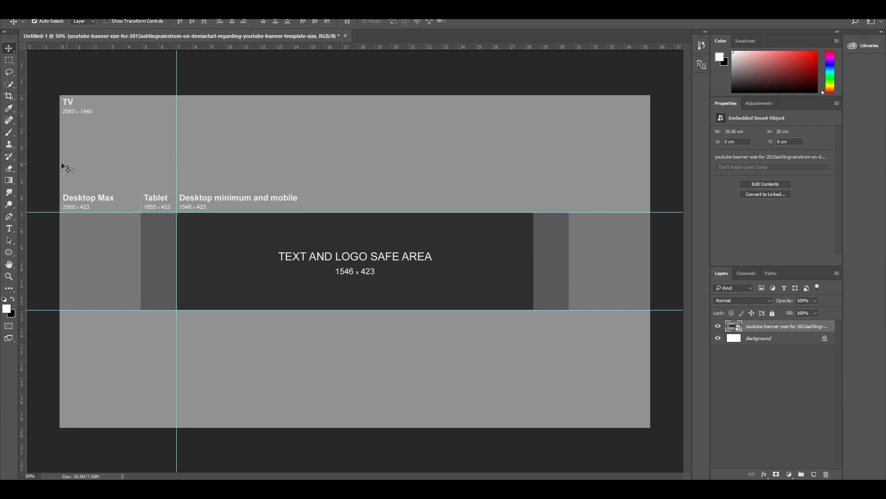
drag(23, 154, 531, 182)
drag(24, 165, 140, 158)
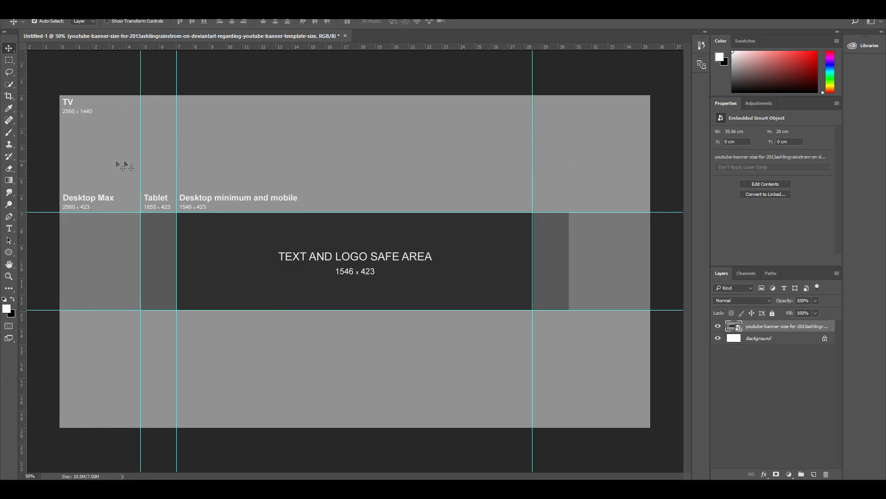
drag(23, 156, 569, 225)
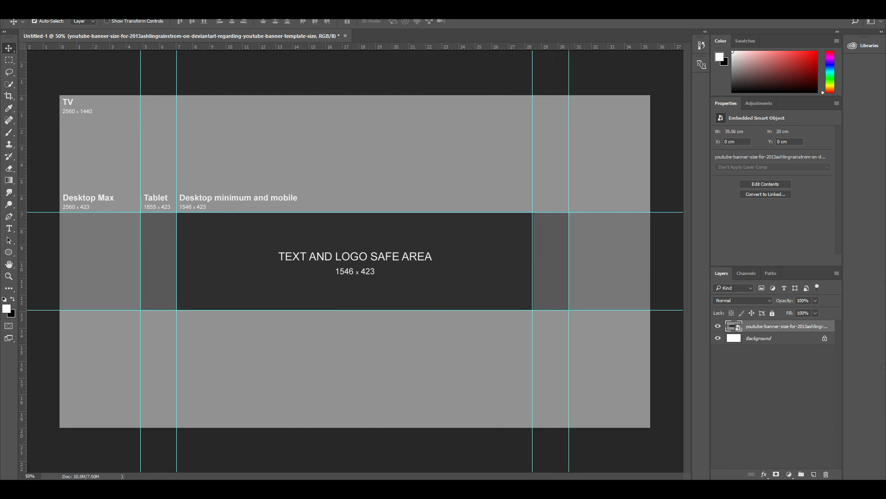
click(718, 326)
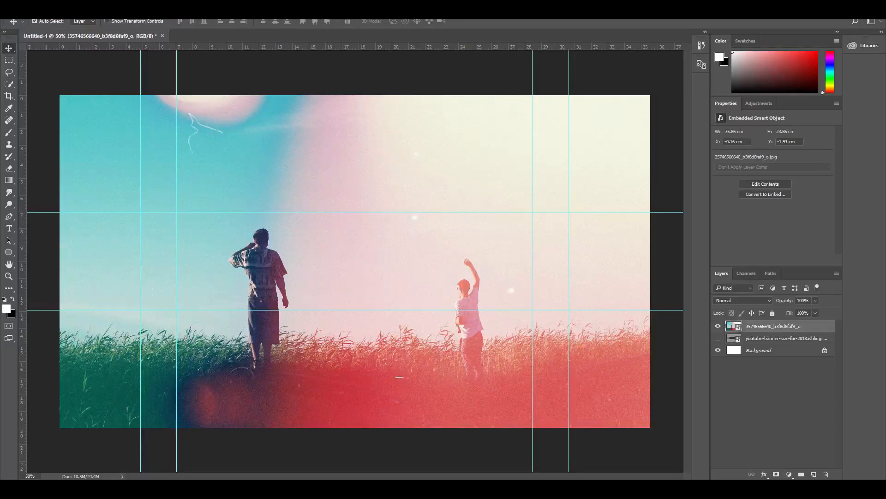
Step: Draw a white circle about 844 px in diameter with the Ellipse tool over the standing man in the photo
click(9, 252)
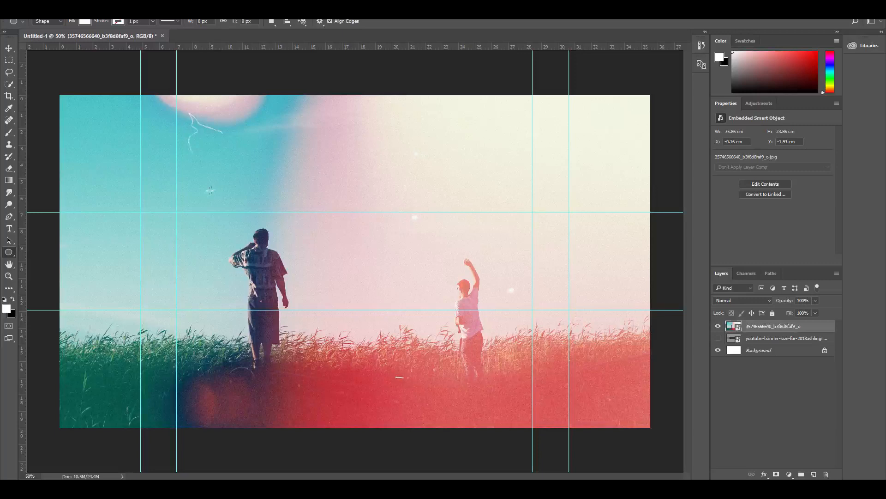
drag(187, 199, 381, 392)
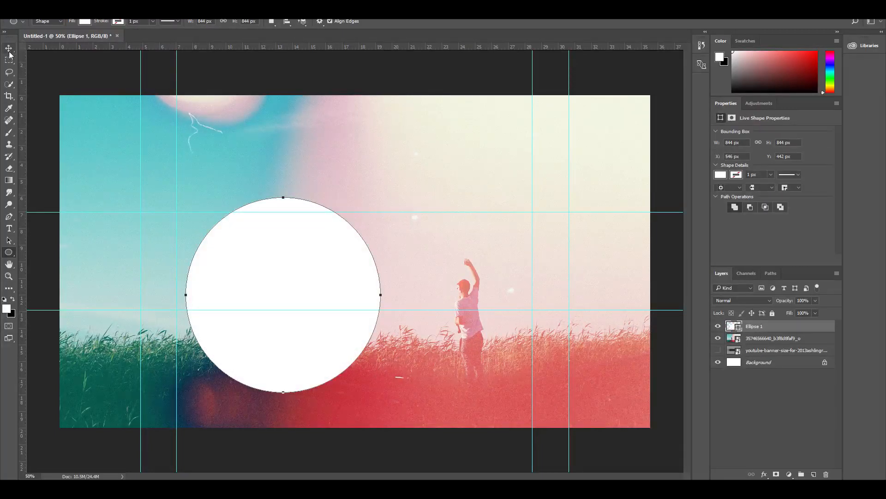
click(9, 48)
click(9, 252)
right_click(7, 253)
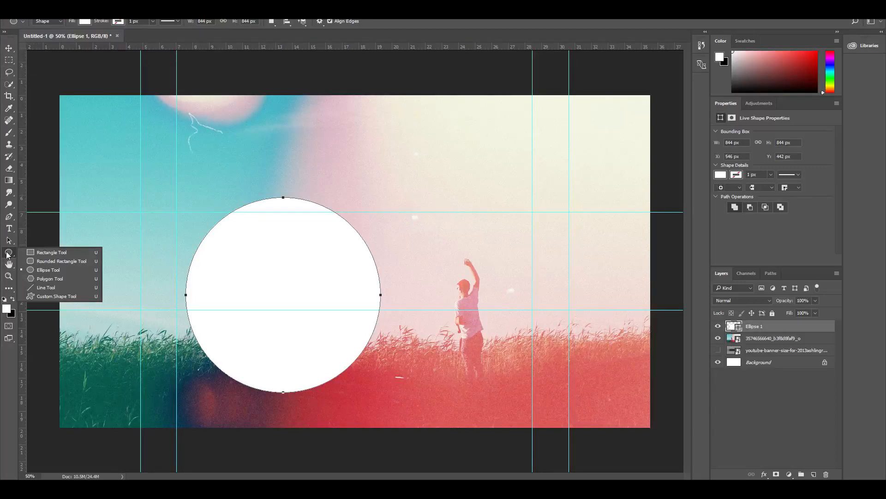
click(9, 255)
right_click(8, 254)
click(43, 270)
click(8, 48)
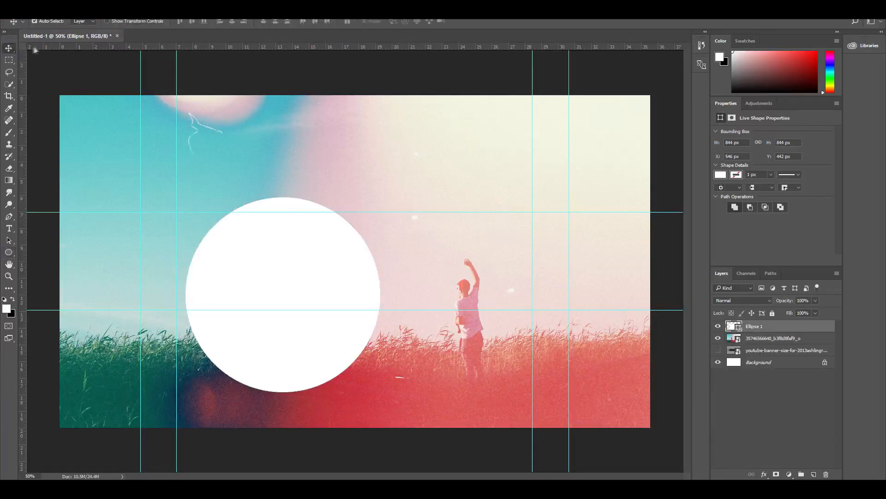
Step: Enlarge the white circle to about 1006 px in diameter and move it left to about X 328 px, Y 280 px
key(ctrl+t)
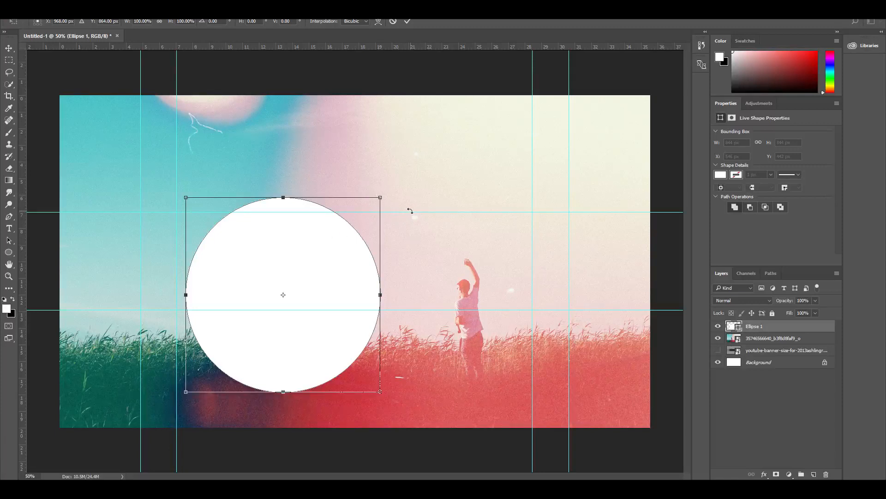
drag(382, 196, 486, 169)
drag(391, 187, 418, 160)
key(Return)
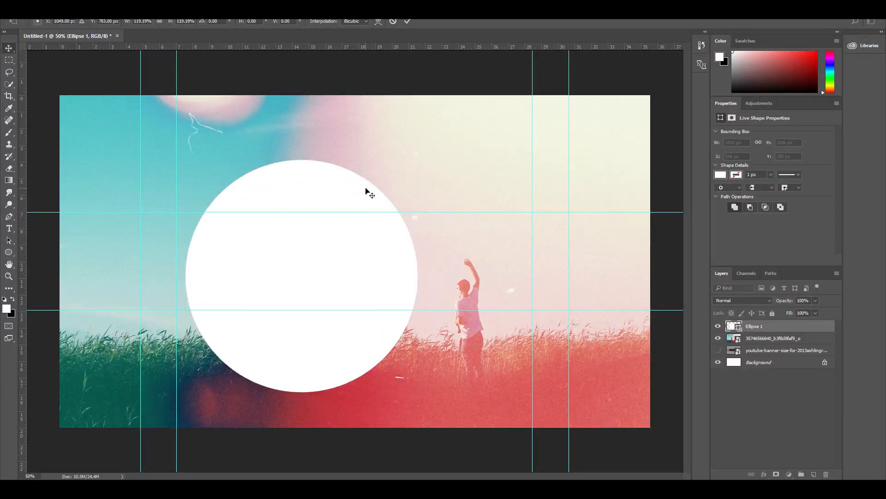
drag(382, 258, 320, 262)
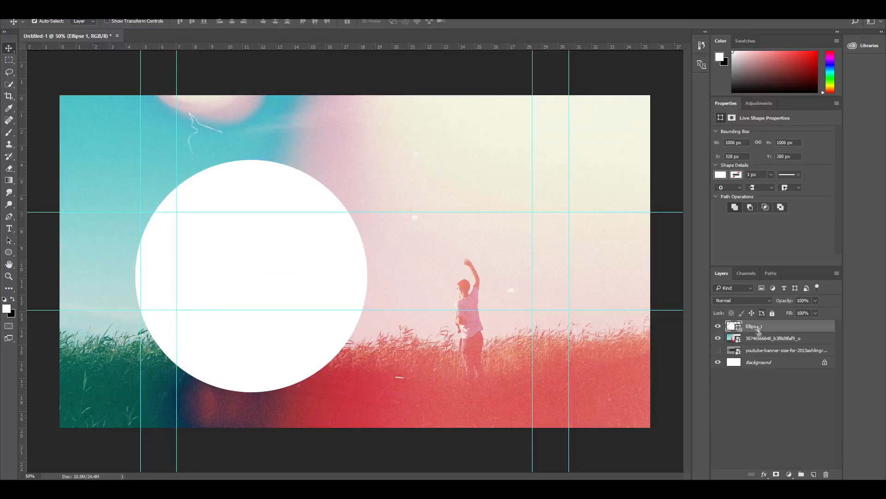
Step: Duplicate the photo layer, move the copy above the Ellipse 1 layer, and clip it to the circle with a clipping mask
click(762, 338)
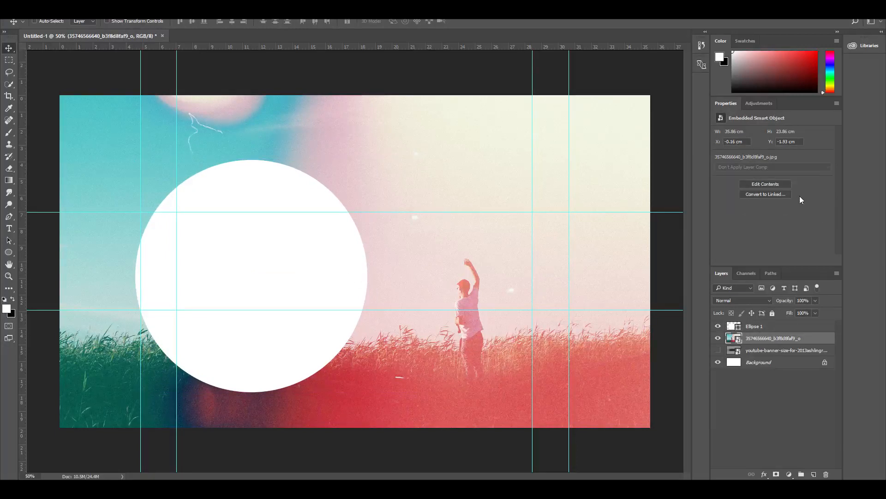
key(ctrl+j)
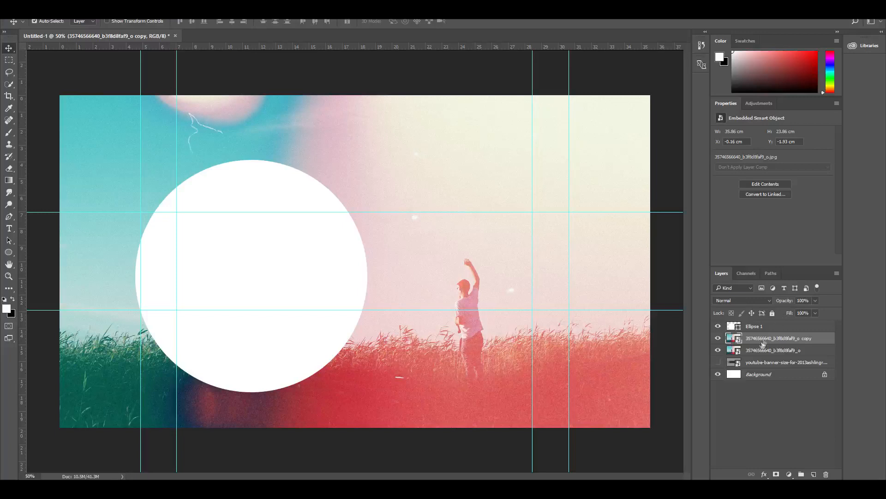
drag(764, 341, 761, 325)
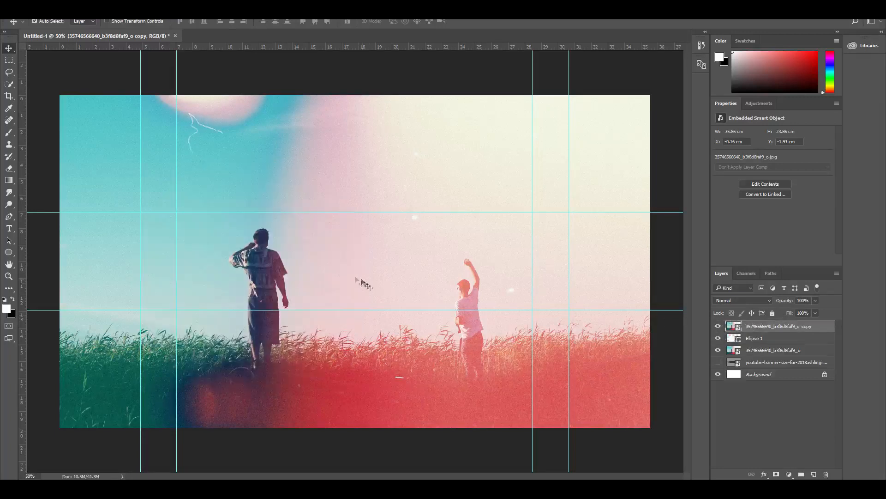
right_click(762, 327)
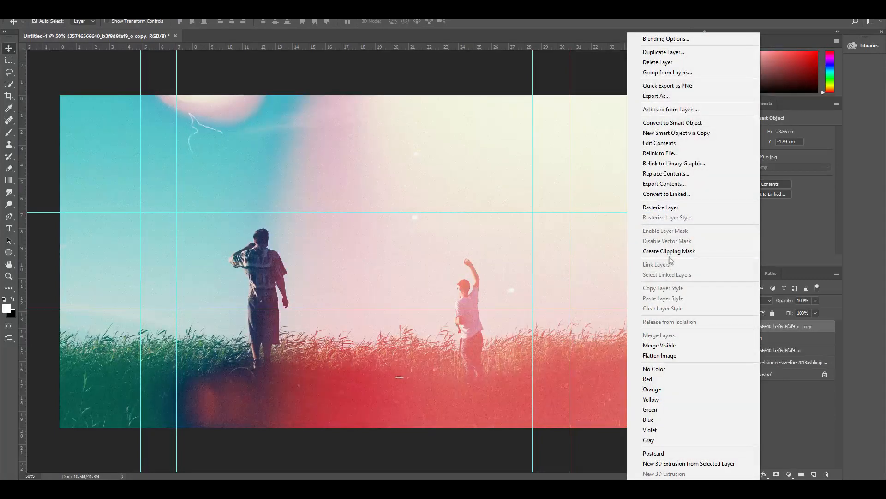
click(665, 250)
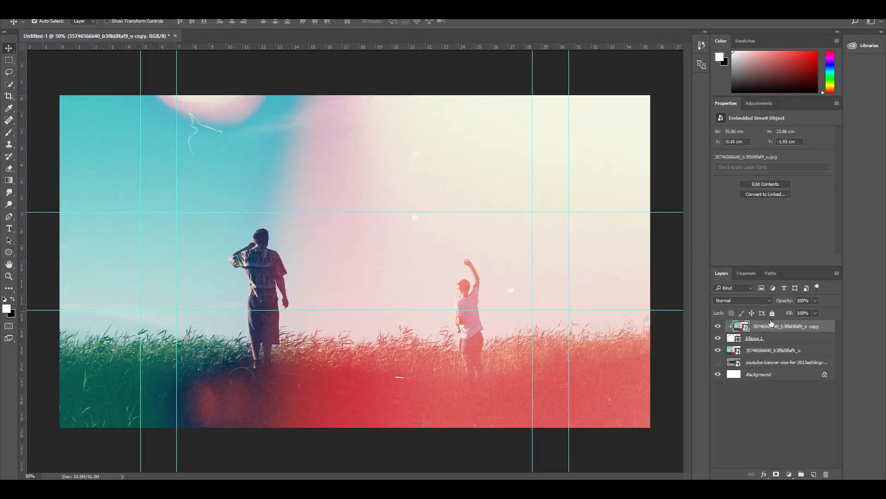
Step: Flip the clipped photo copy horizontally and move it left to about X -10.87 cm, placing the standing man inside the large circle
key(ctrl+t)
right_click(300, 253)
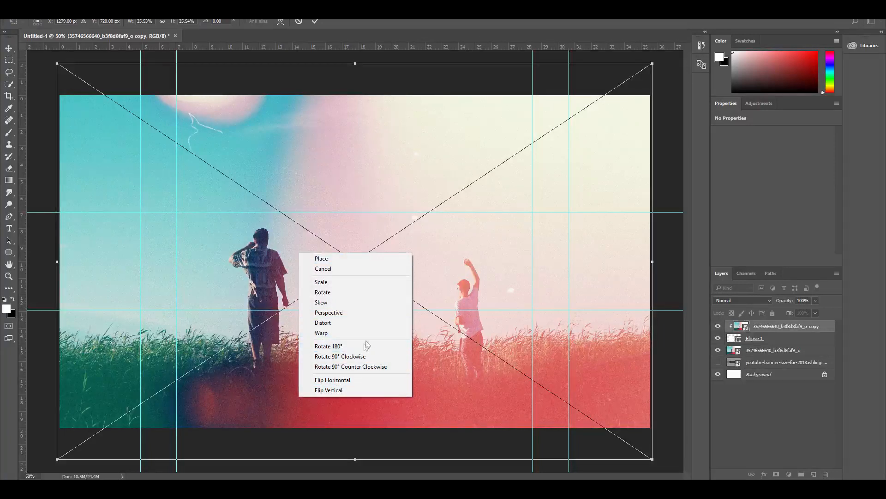
click(325, 380)
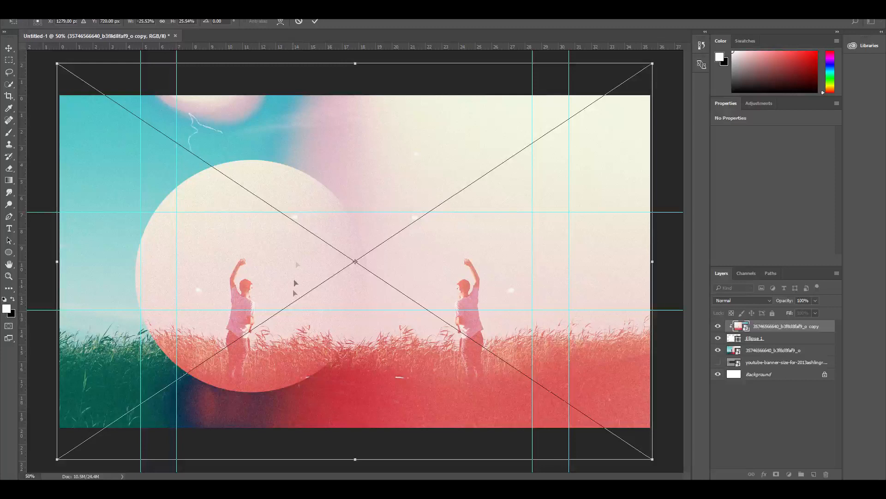
key(Return)
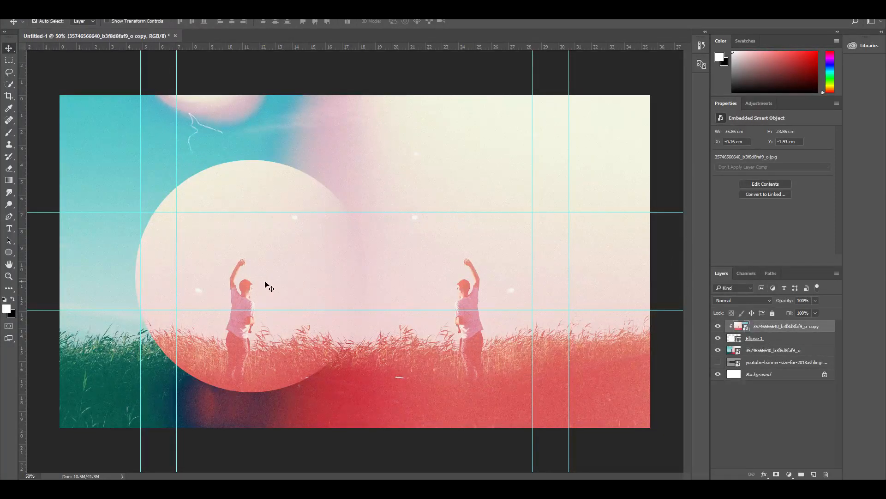
drag(300, 279, 109, 279)
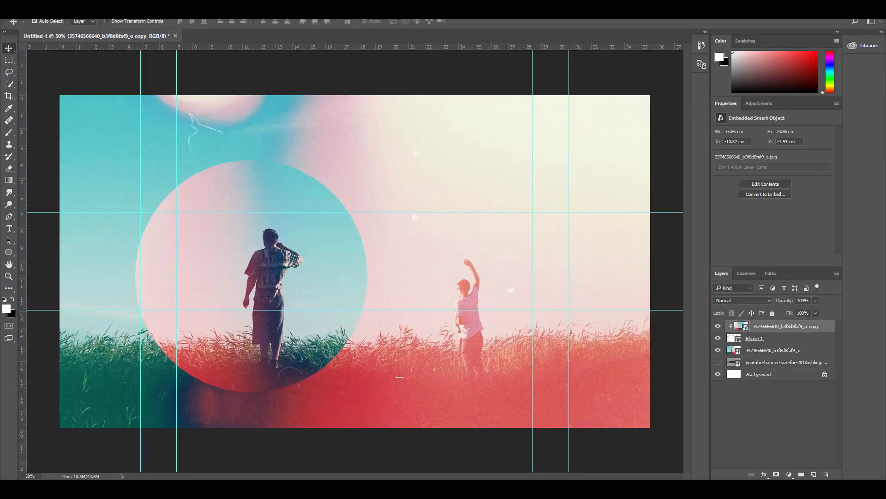
Step: Draw six white circles about 66 to 254 px in diameter around the waving figure on one Ellipse 2 layer, and rasterize that layer
click(7, 253)
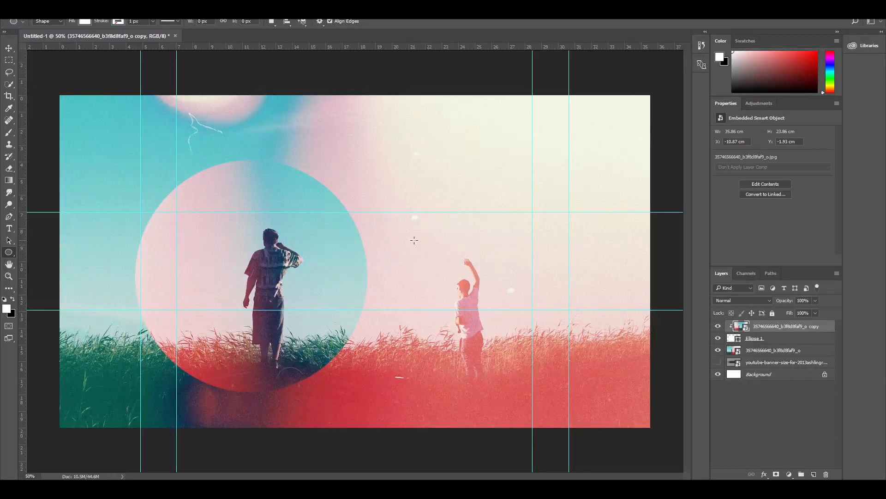
drag(390, 216, 406, 236)
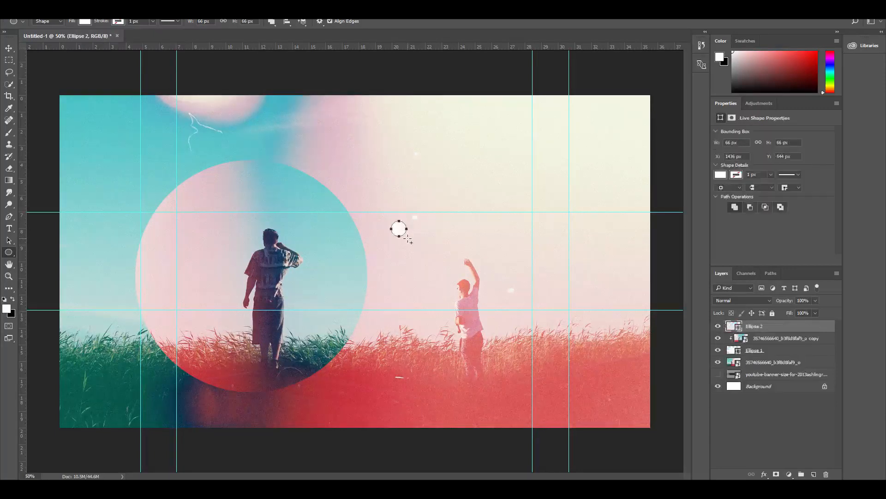
drag(503, 232, 518, 246)
drag(593, 266, 612, 285)
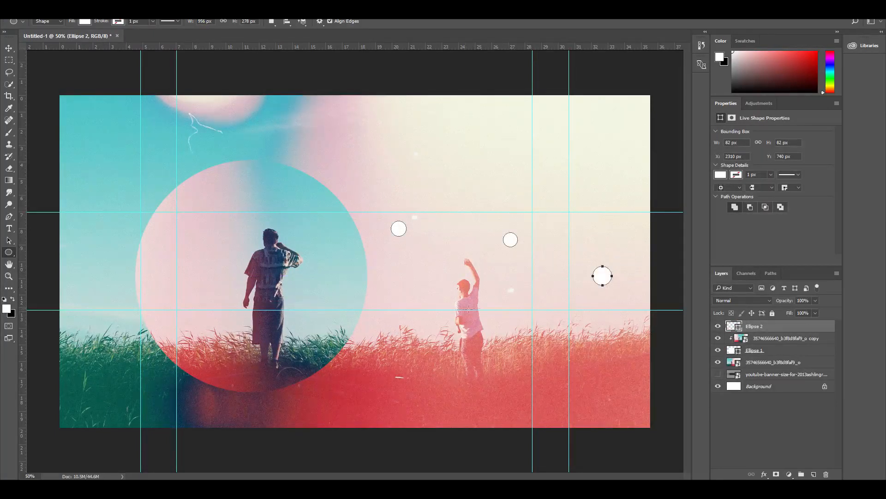
drag(412, 301, 442, 332)
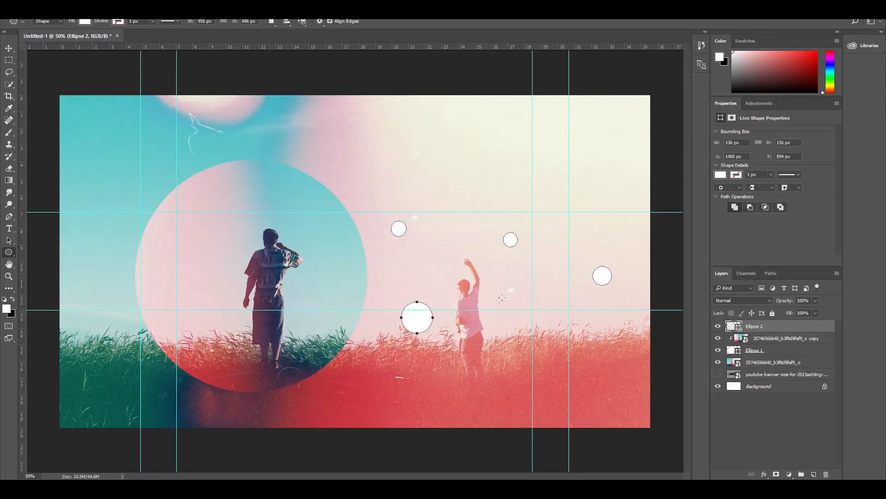
drag(507, 278, 558, 330)
drag(557, 187, 615, 245)
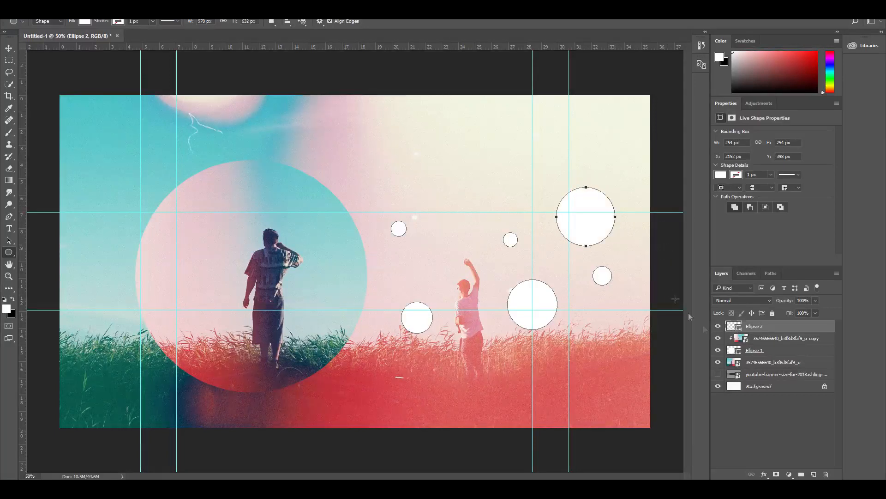
right_click(791, 329)
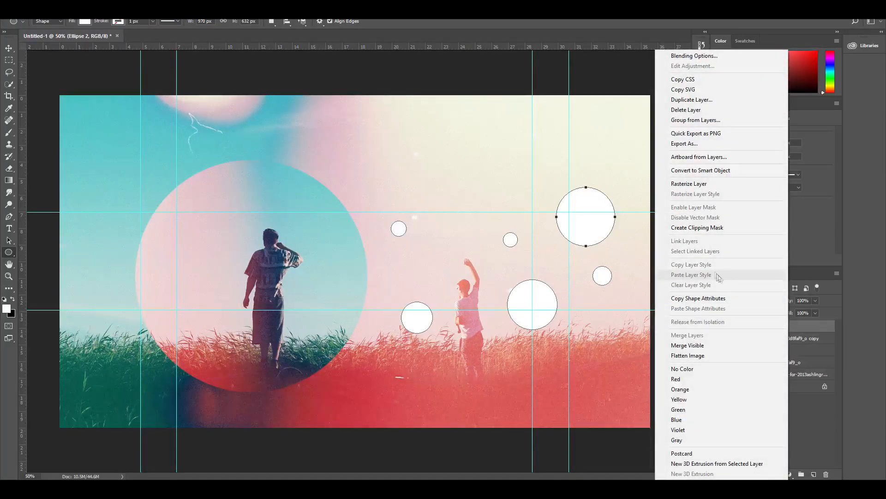
click(718, 185)
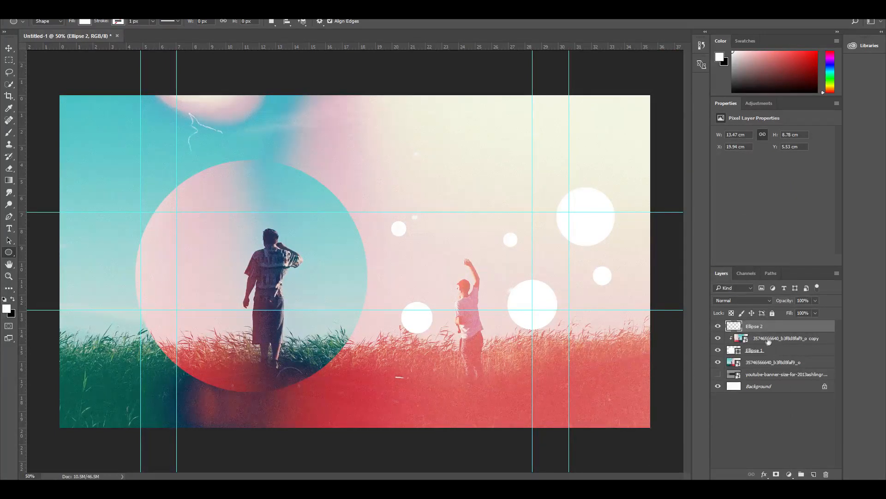
Step: Duplicate the original photo layer, move the copy above the Ellipse 2 layer, and clip it to the small circles
click(768, 364)
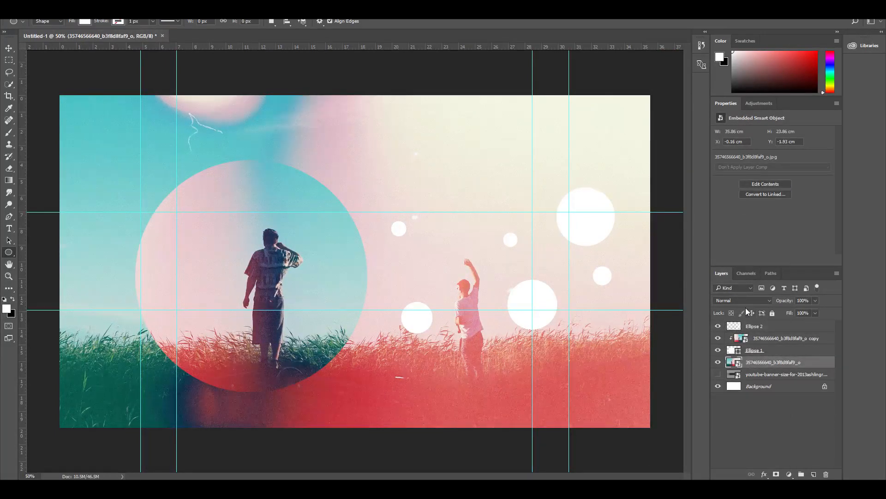
key(ctrl+j)
drag(769, 363, 768, 327)
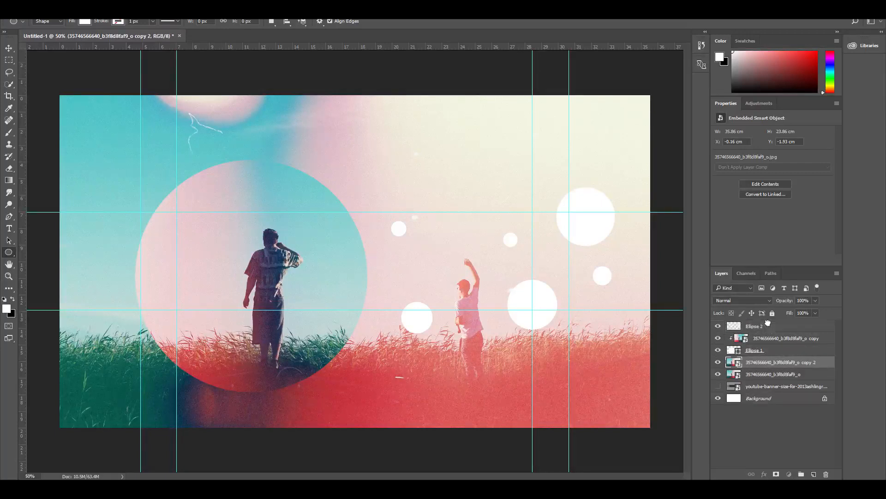
right_click(768, 329)
click(675, 251)
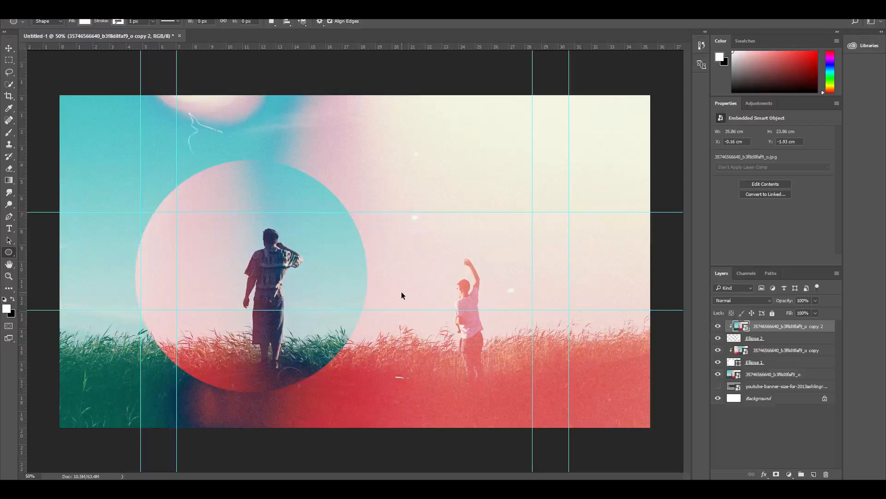
Step: Flip the photo copy in the small circles horizontally and shift it to about X -1.36 cm, Y -0.73 cm
key(ctrl+y)
key(ctrl+t)
right_click(441, 278)
click(502, 405)
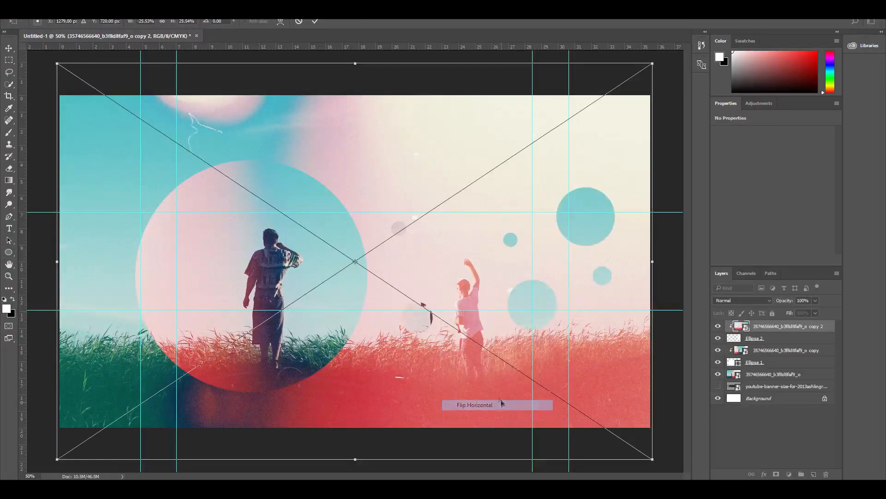
drag(478, 267, 442, 283)
key(u)
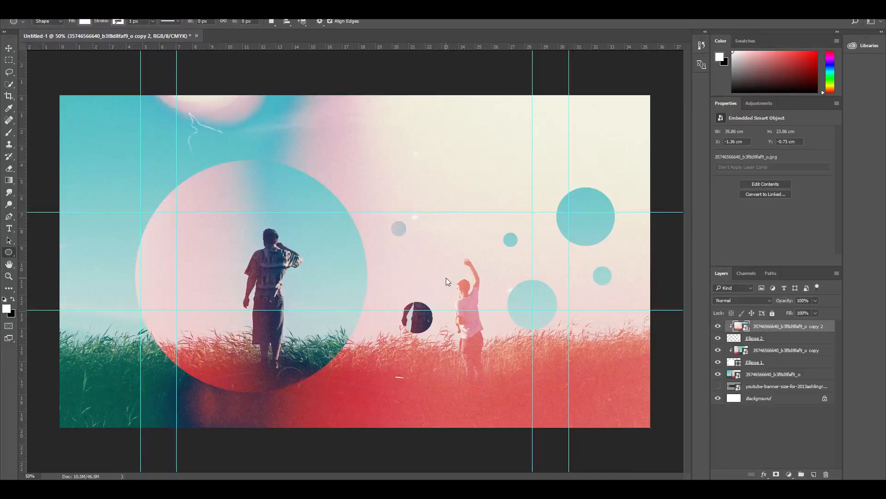
key(ctrl+0)
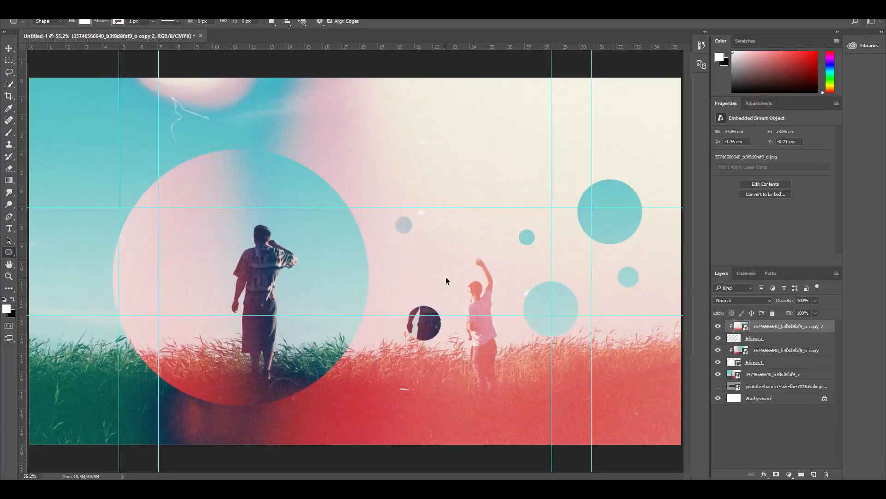
key(ctrl+minus)
key(ctrl+minus)
key(ctrl+minus)
key(ctrl+plus)
key(ctrl+plus)
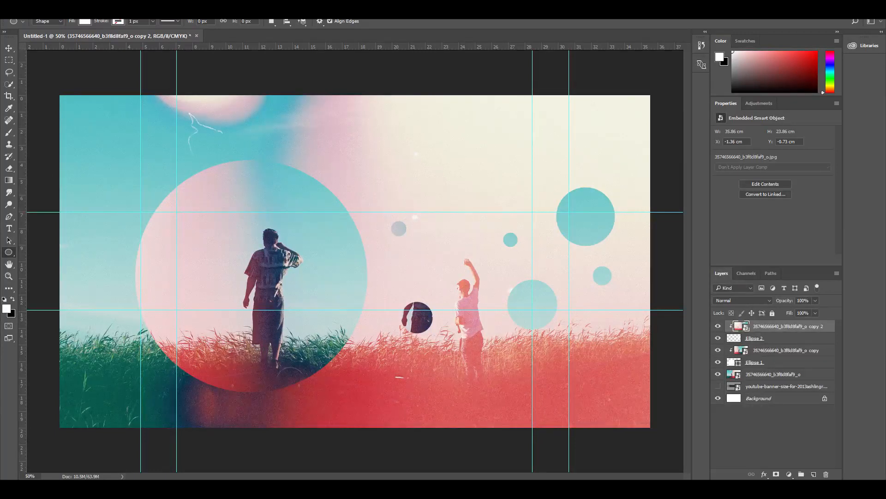
Step: Add the text "MAXCDESIGN" in white Gotham Black beside the man in the large circle and scale it up to about 287%
click(11, 228)
click(321, 256)
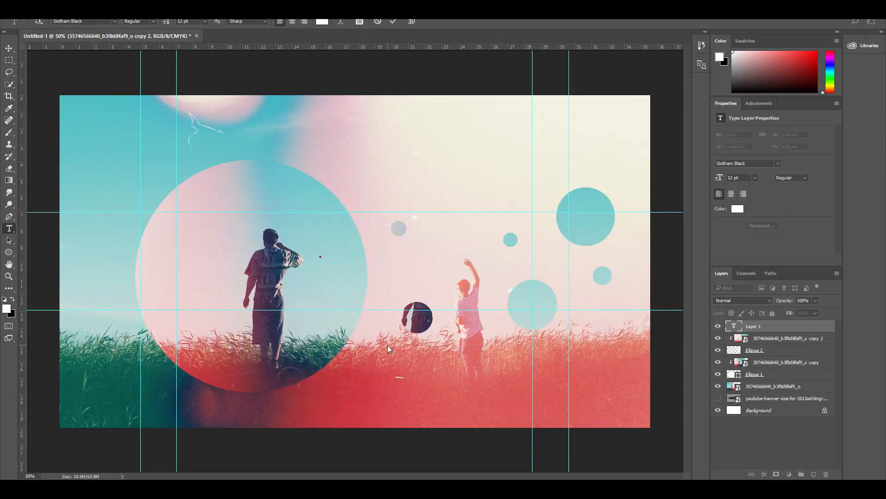
text(MAXCDESIGN)
click(9, 48)
key(ctrl+t)
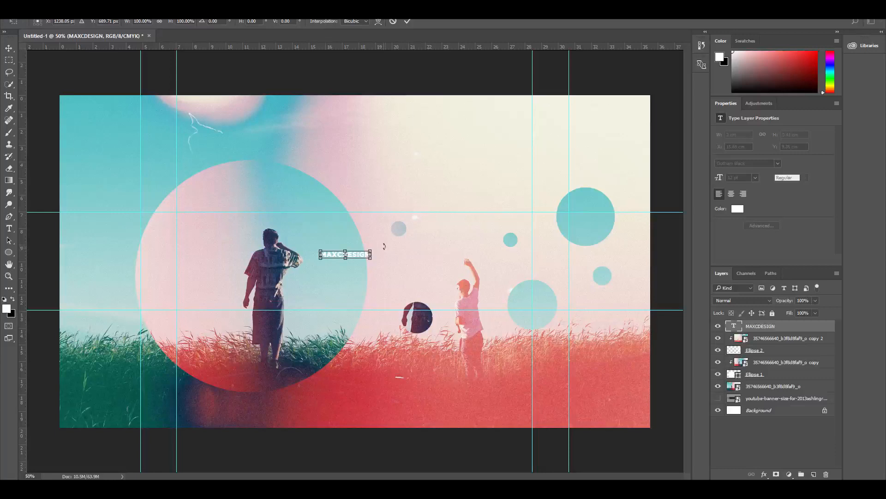
drag(375, 249, 416, 244)
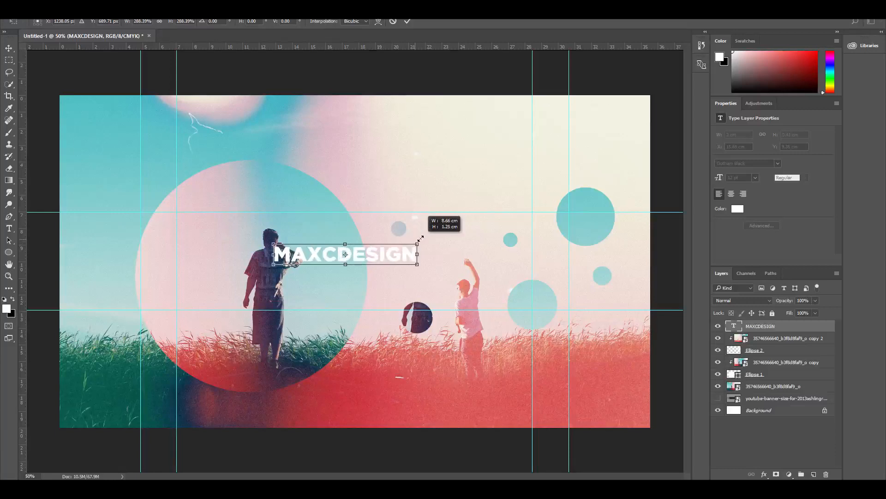
right_click(391, 255)
click(358, 263)
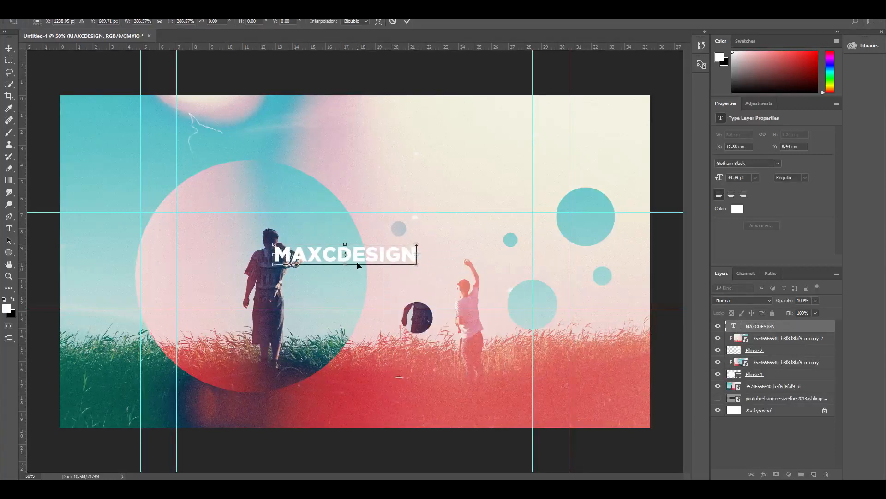
Step: Change the font of the whole MAXCDESIGN text to Gotham Bold Regular
click(9, 229)
click(387, 178)
drag(285, 251, 418, 254)
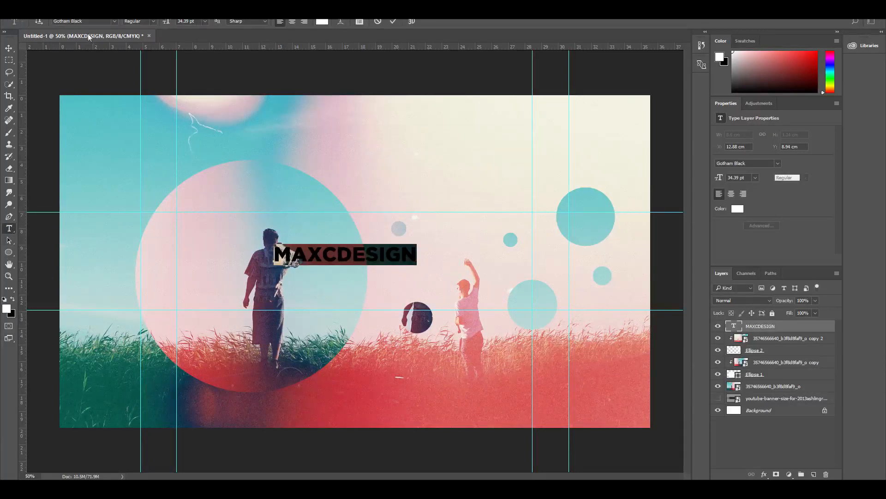
click(115, 22)
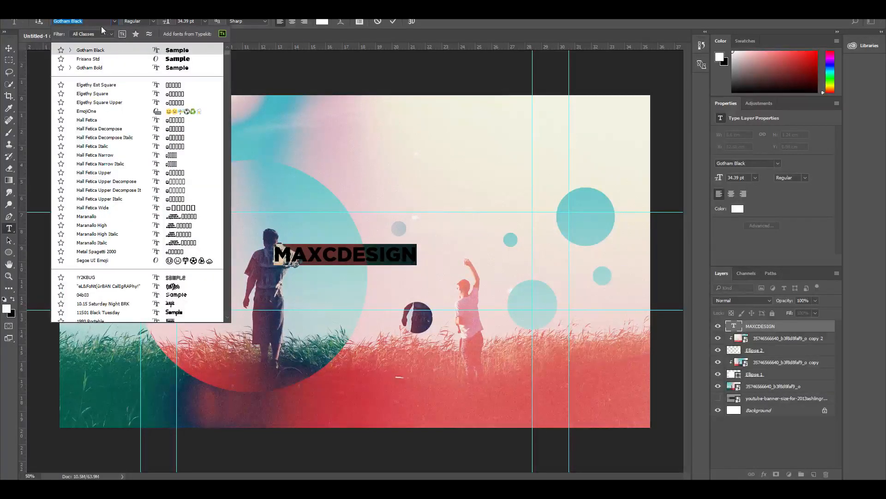
text(GOTHA)
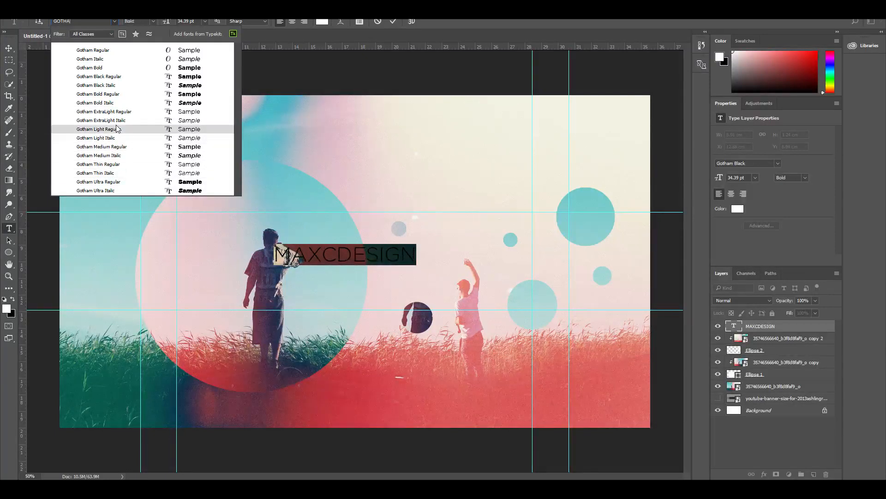
click(125, 97)
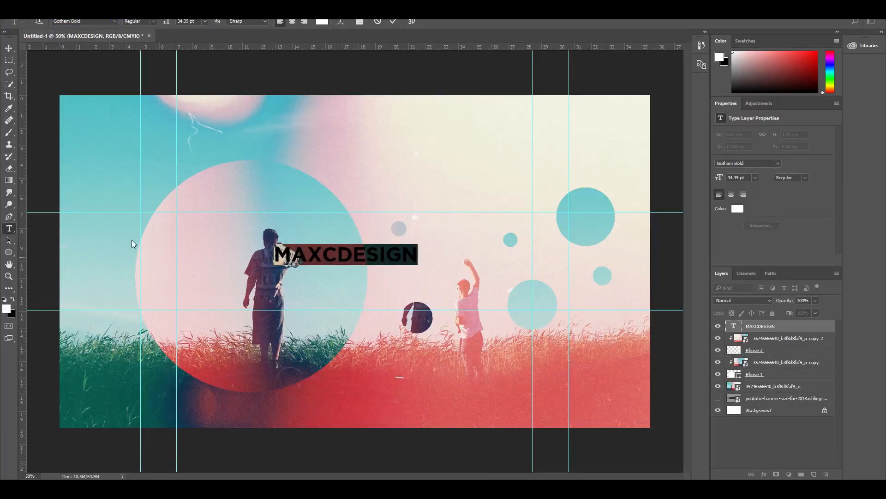
Step: Replace the title with lowercase "maxcdesign" and move it down to about X 13.75 cm, Y 10.48 cm
text(max)
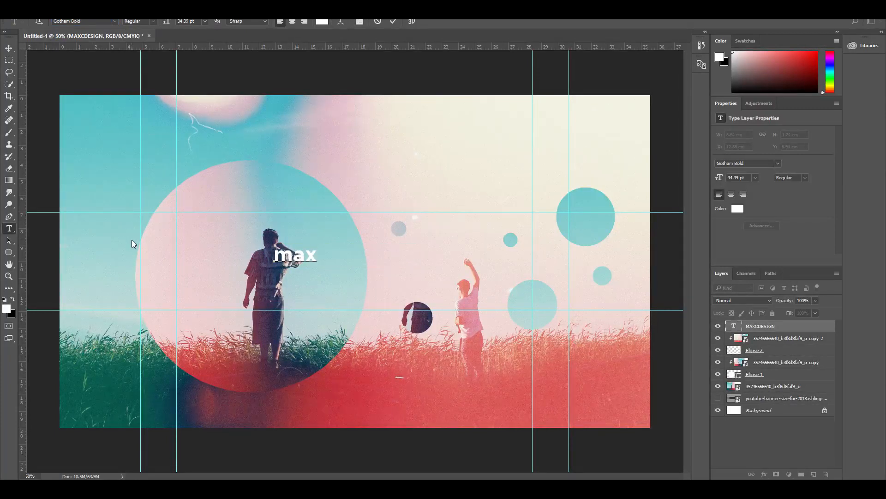
text(cdesign)
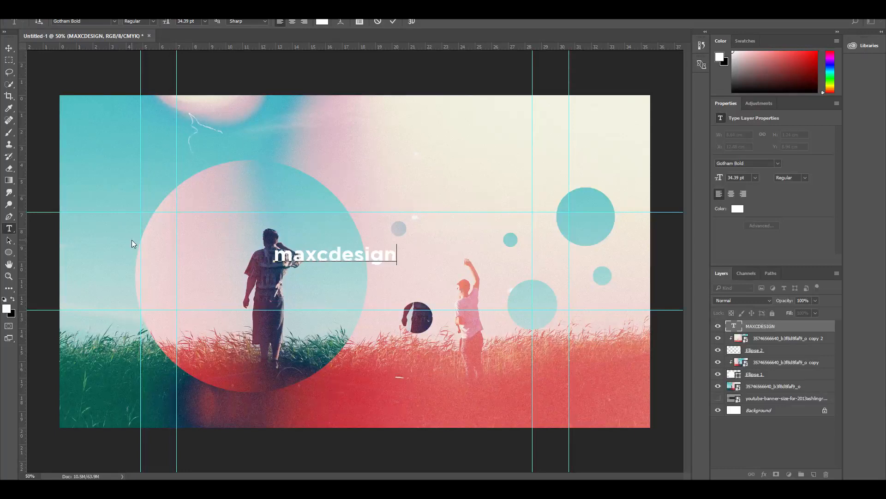
click(9, 47)
drag(341, 256, 352, 281)
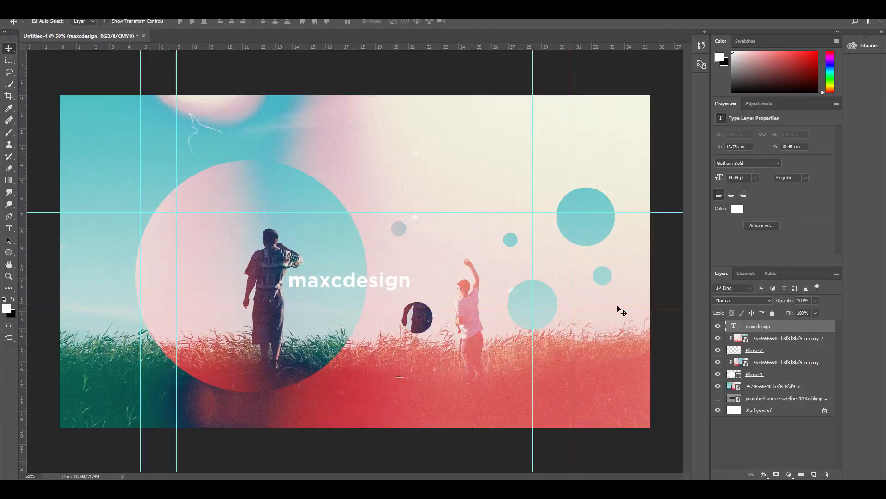
Step: Duplicate the original photo layer and move the copy above the maxcdesign text layer
click(775, 383)
key(ctrl+j)
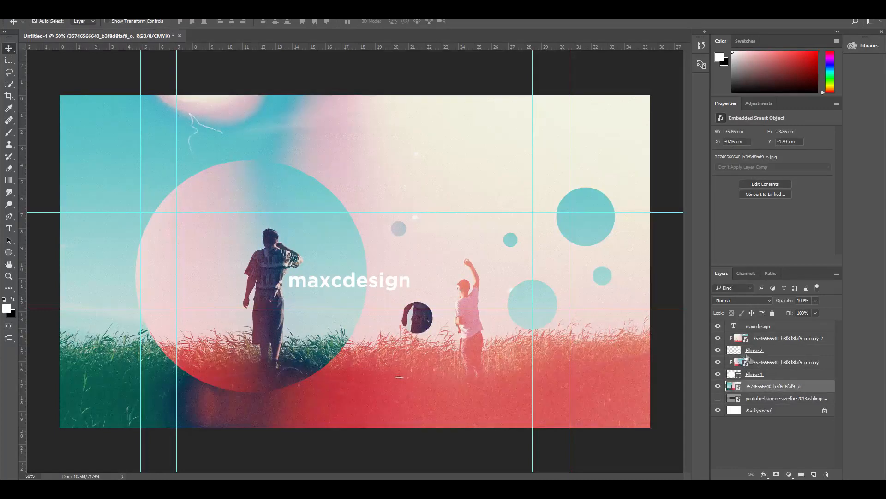
drag(770, 386, 770, 326)
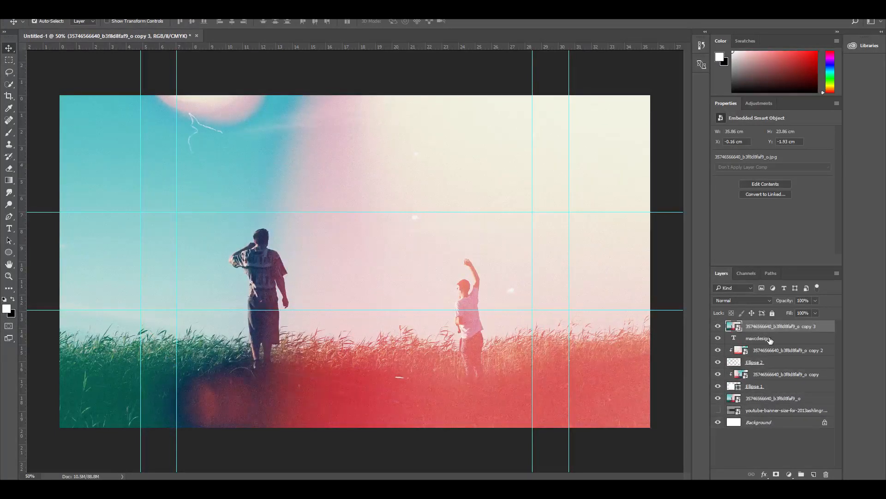
Step: Rasterize the maxcdesign text layer and clip the photo copy above it to the lettering with a clipping mask
click(757, 338)
right_click(765, 343)
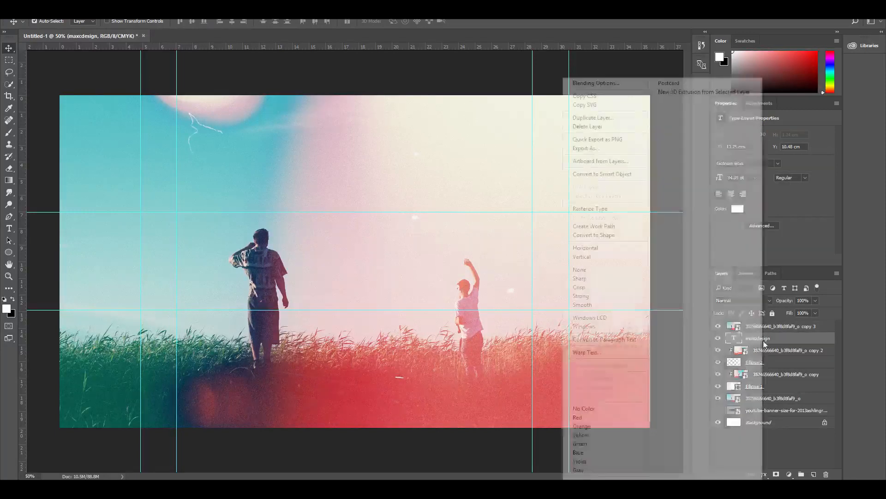
click(614, 209)
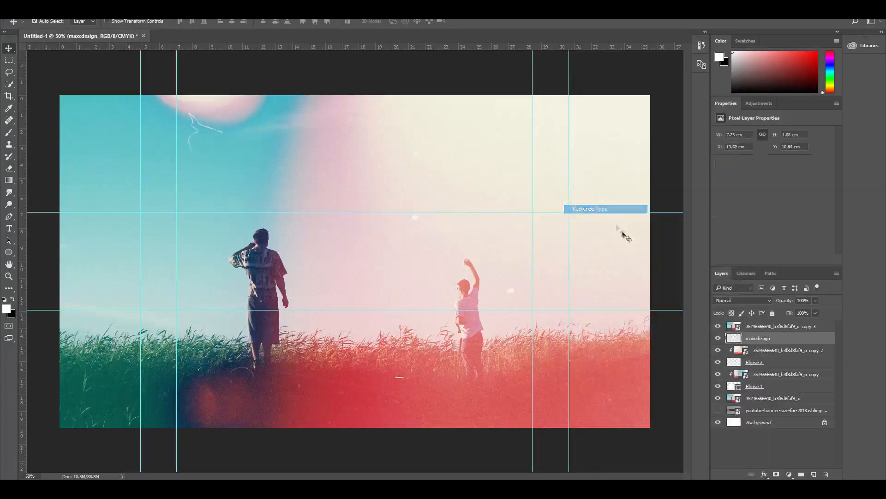
click(772, 327)
right_click(766, 326)
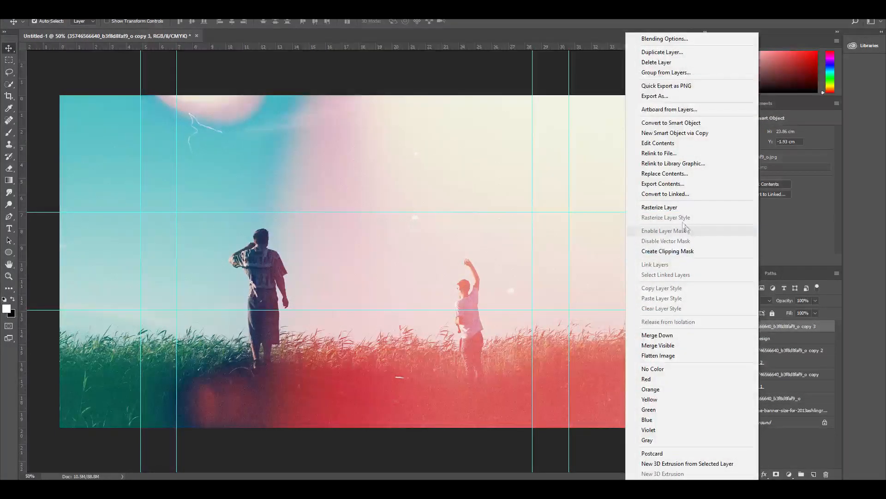
click(675, 251)
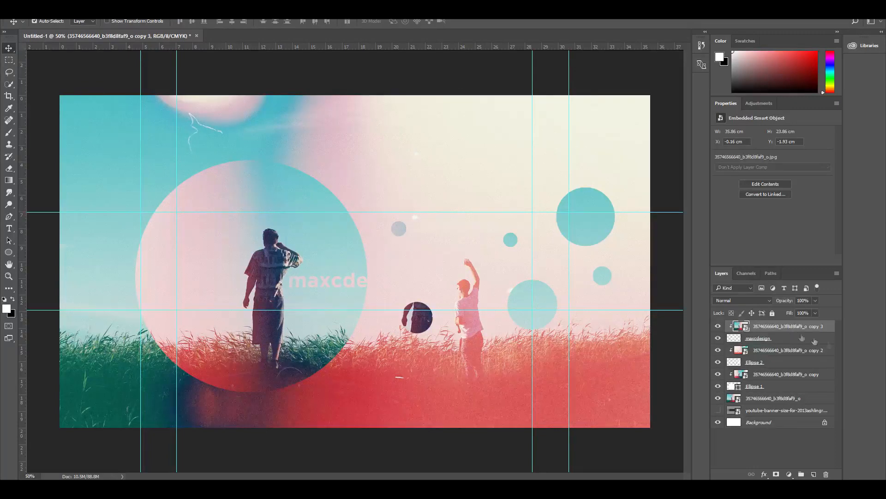
Step: Flip the photo copy clipped to the maxcdesign lettering horizontally and shift it to about X -4.47 cm, Y -6.75 cm
right_click(768, 340)
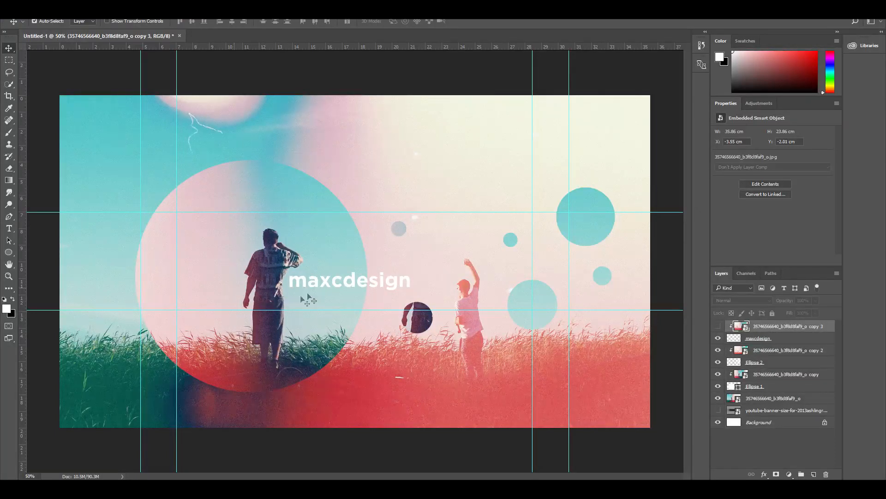
click(717, 326)
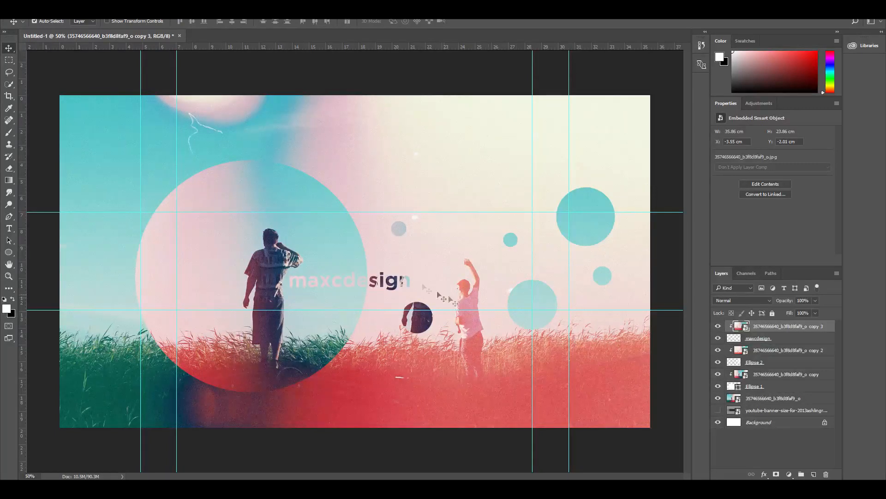
drag(421, 298, 408, 298)
key(ctrl+z)
drag(388, 284, 393, 283)
key(ctrl+t)
drag(473, 262, 343, 266)
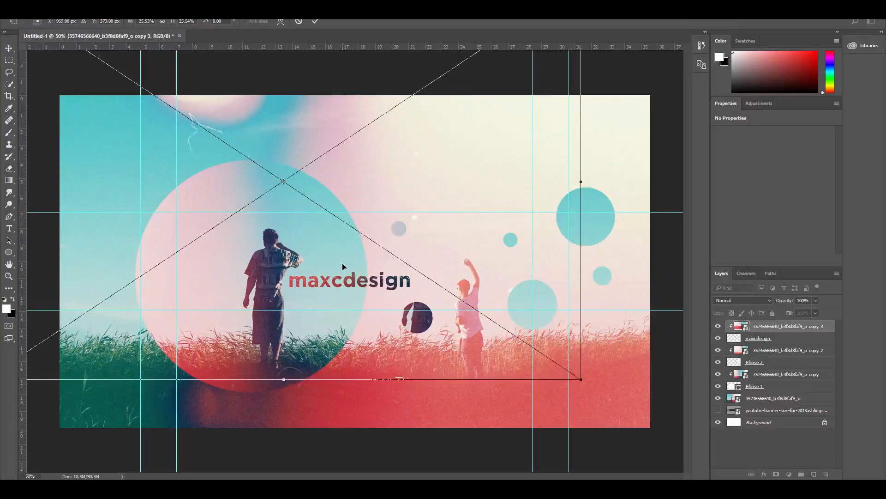
key(Return)
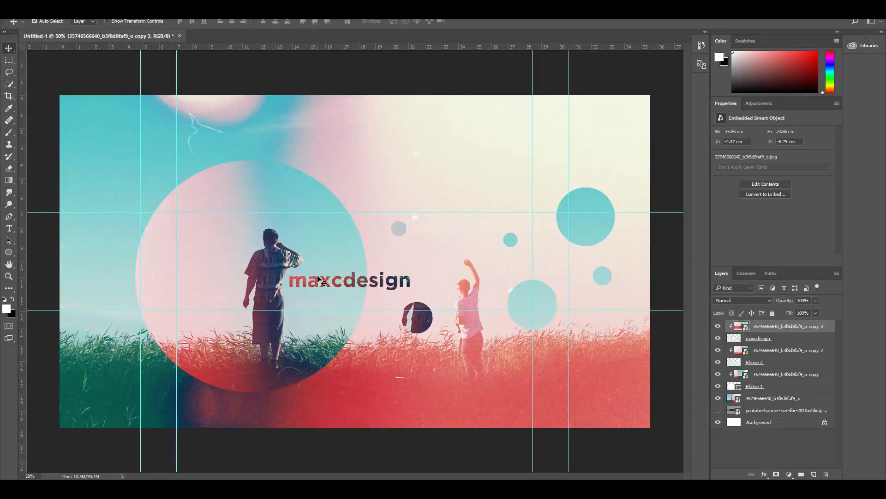
Step: Reposition the photo copy inside the maxcdesign lettering to about X -3.38 cm, Y -1.51 cm
scroll(318, 277, up, 1)
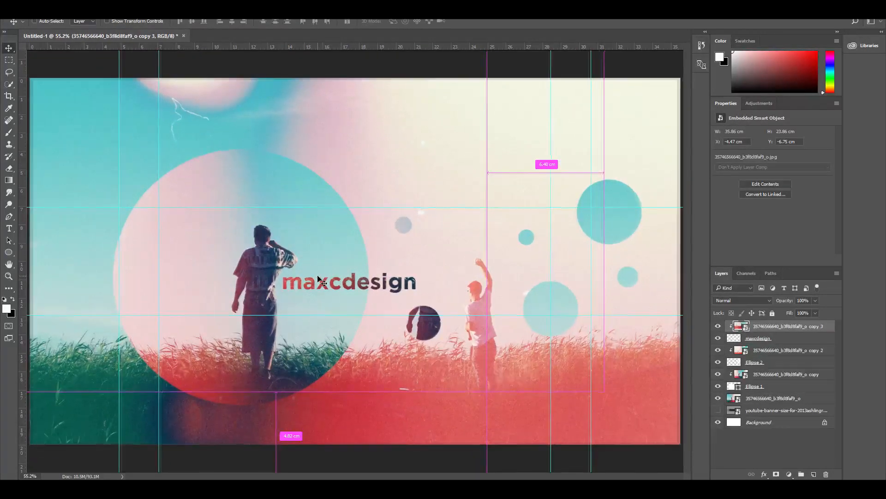
scroll(317, 277, down, 2)
scroll(317, 277, up, 3)
scroll(318, 277, up, 2)
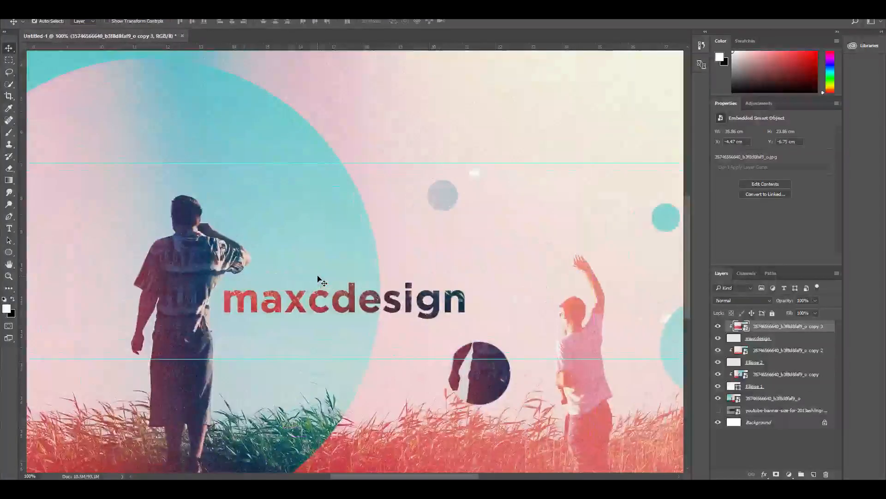
key(ctrl+t)
drag(261, 142, 343, 332)
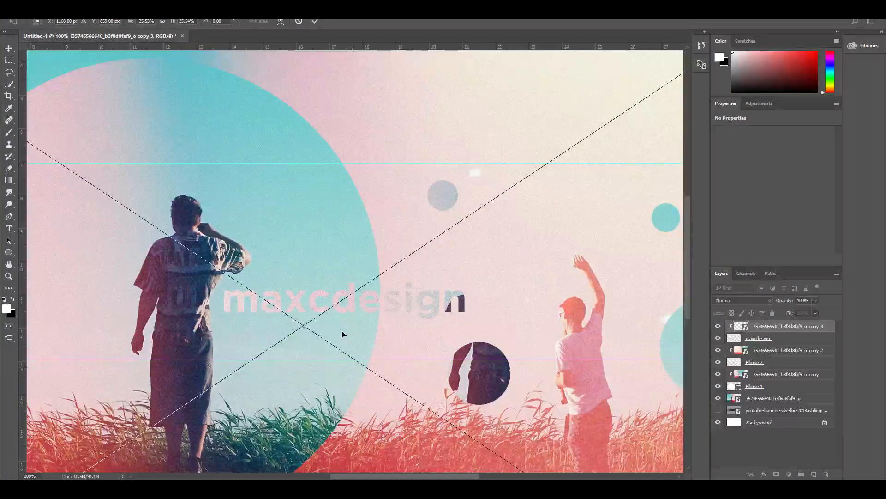
drag(294, 205, 238, 155)
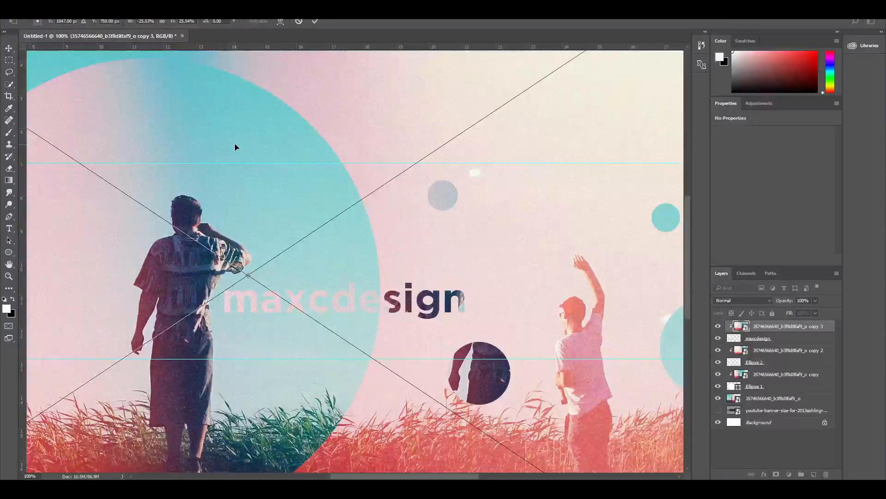
key(Return)
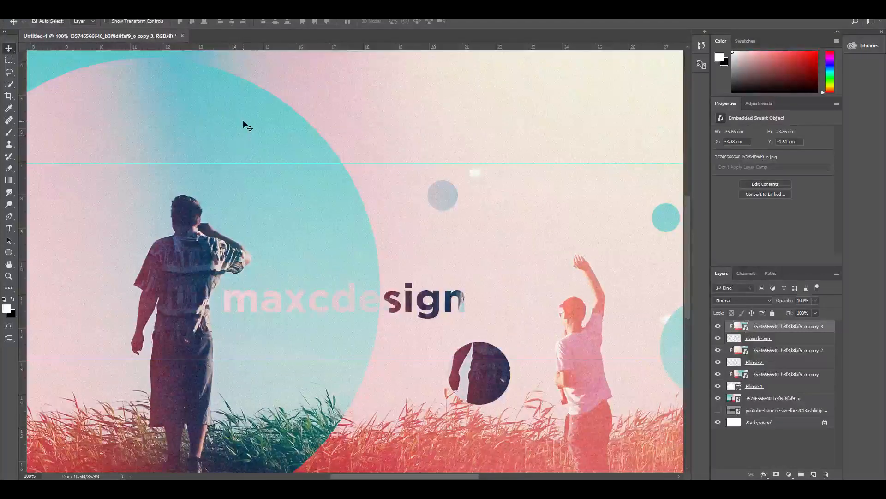
drag(416, 283, 284, 306)
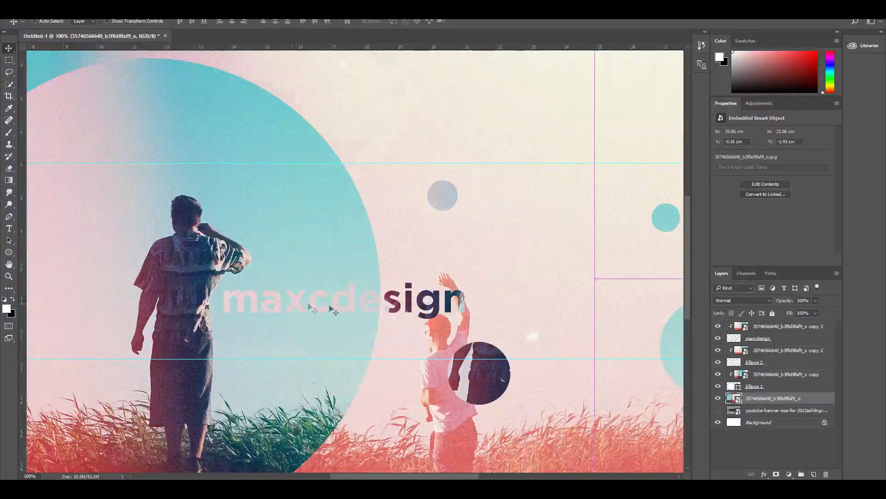
key(ctrl+z)
key(ctrl+t)
drag(445, 288, 386, 370)
key(ctrl+z)
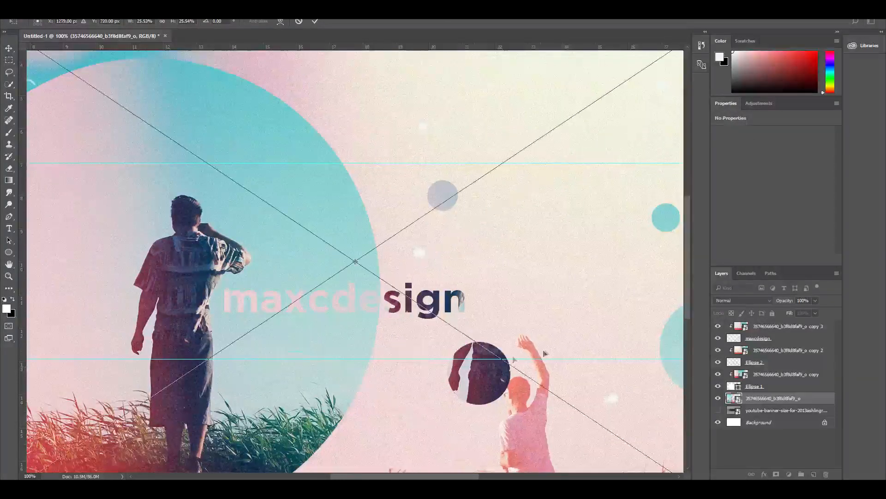
key(Return)
Step: Move the photo copy clipped to the maxcdesign lettering down to about X -3.13 cm, Y 4.2 cm
click(772, 326)
key(ctrl+t)
drag(403, 287, 398, 446)
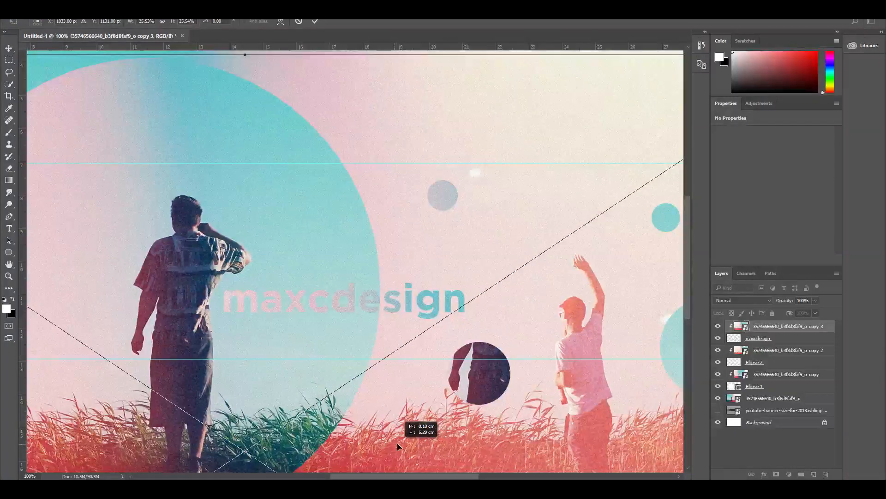
drag(397, 444, 510, 389)
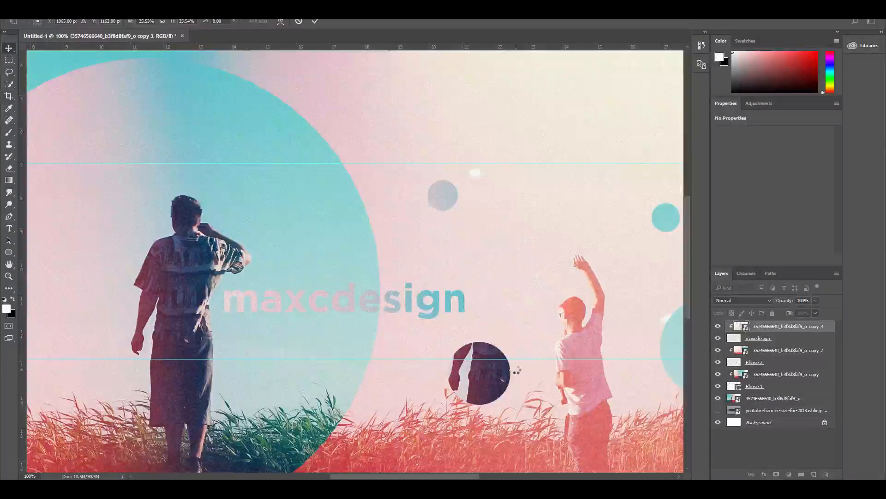
key(Return)
Step: Examine the photo-filled maxcdesign lettering against the whole banner, both close up and from a distance
key(ctrl+minus)
key(ctrl+minus)
key(ctrl+minus)
key(ctrl+plus)
key(ctrl+plus)
key(ctrl+plus)
key(ctrl+plus)
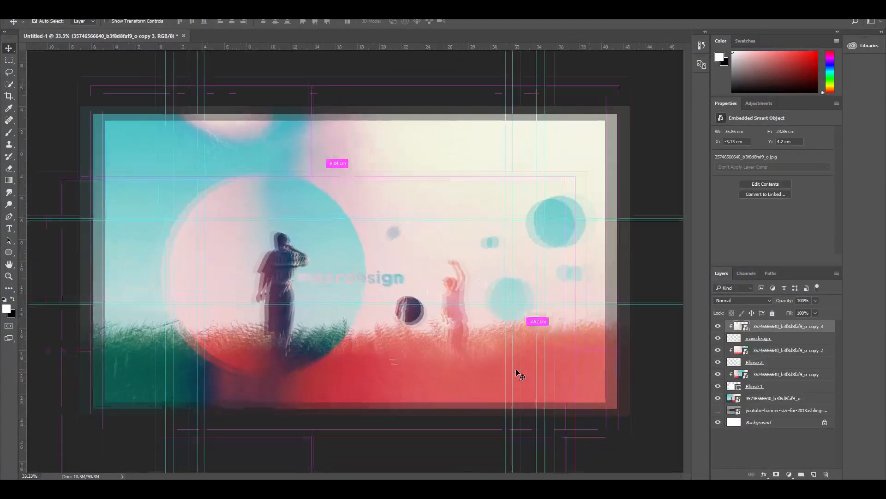
key(ctrl+minus)
key(ctrl+minus)
key(ctrl+minus)
key(ctrl+minus)
key(ctrl+minus)
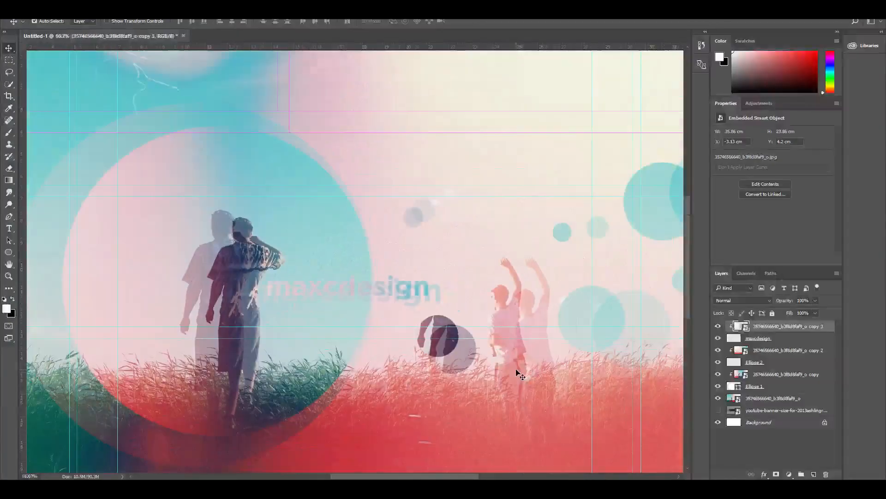
key(ctrl+plus)
key(ctrl+plus)
key(ctrl+plus)
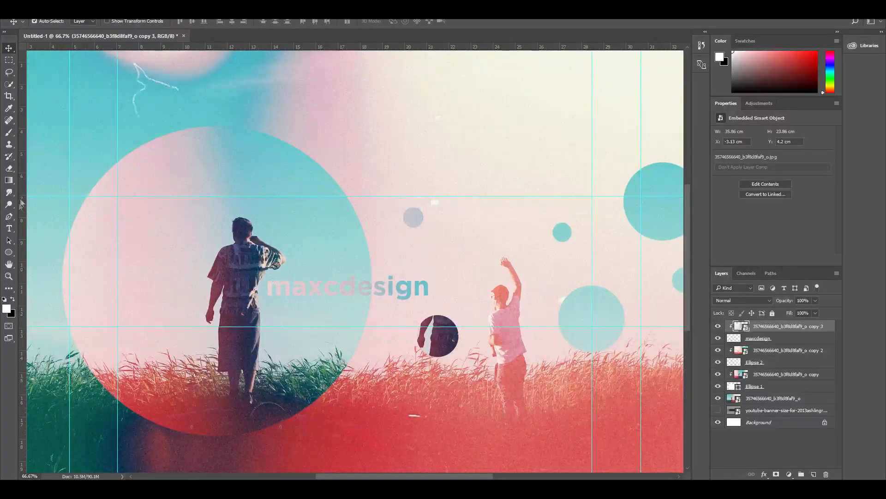
key(ctrl+minus)
key(ctrl+minus)
key(ctrl+minus)
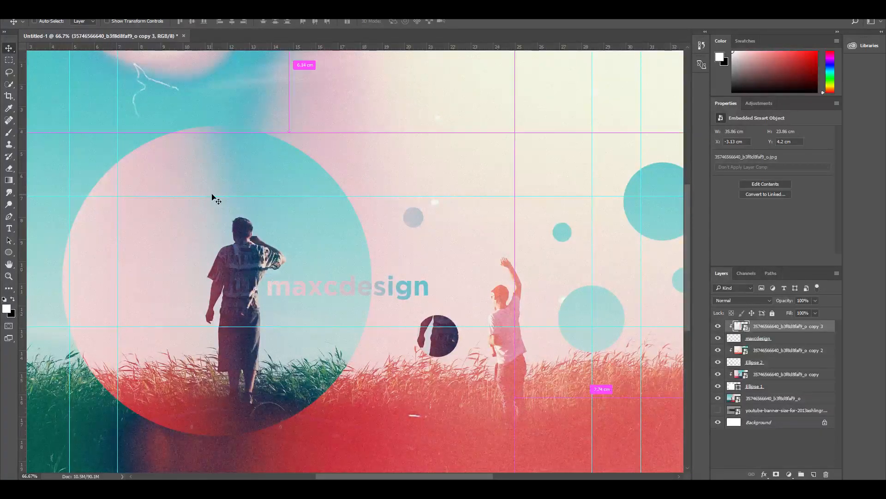
key(ctrl+plus)
key(ctrl+plus)
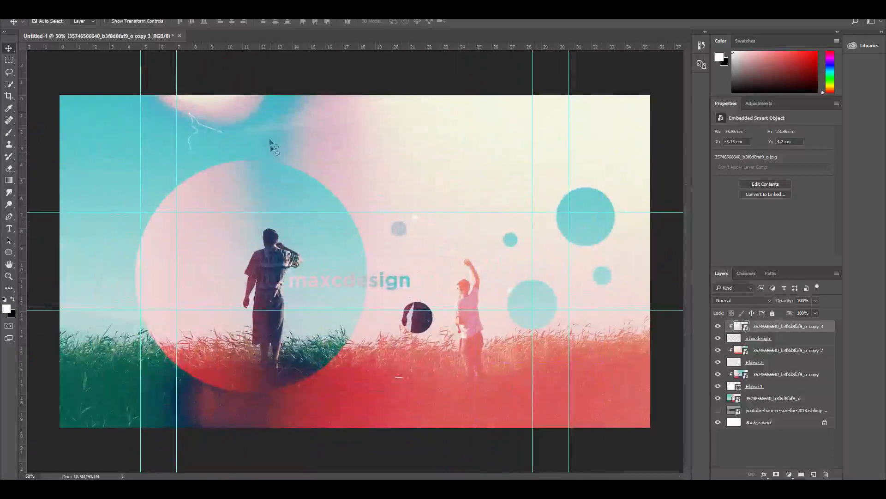
Step: Draw a white circle about 950 px in diameter at about X 178 px, Y 326 px with the Ellipse tool
click(7, 252)
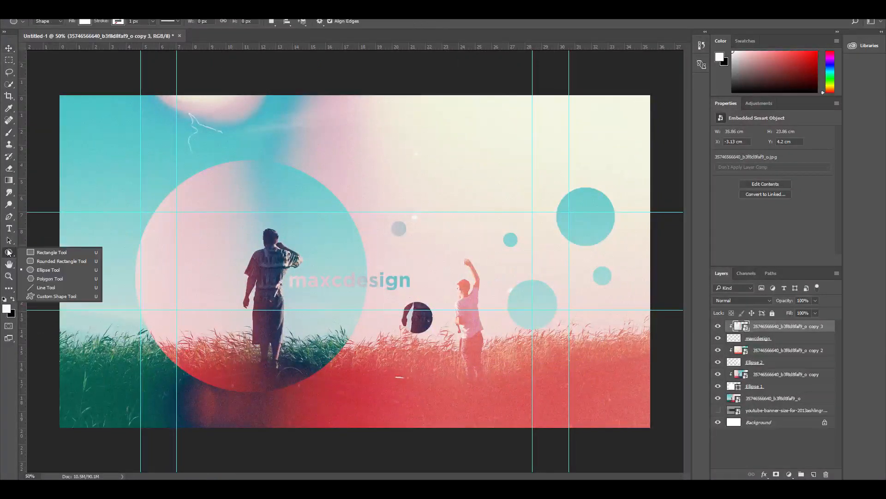
click(43, 270)
drag(101, 169, 321, 390)
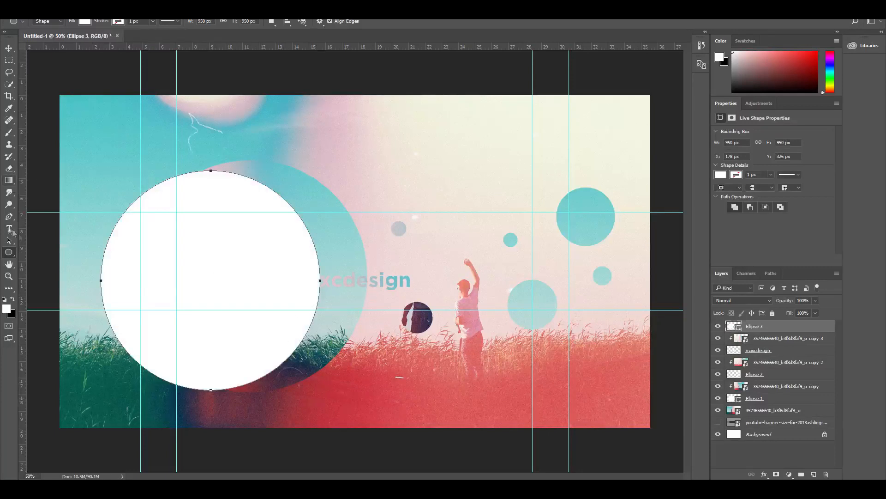
Step: Set the foreground colour to the coral pink f88484
click(7, 308)
click(405, 101)
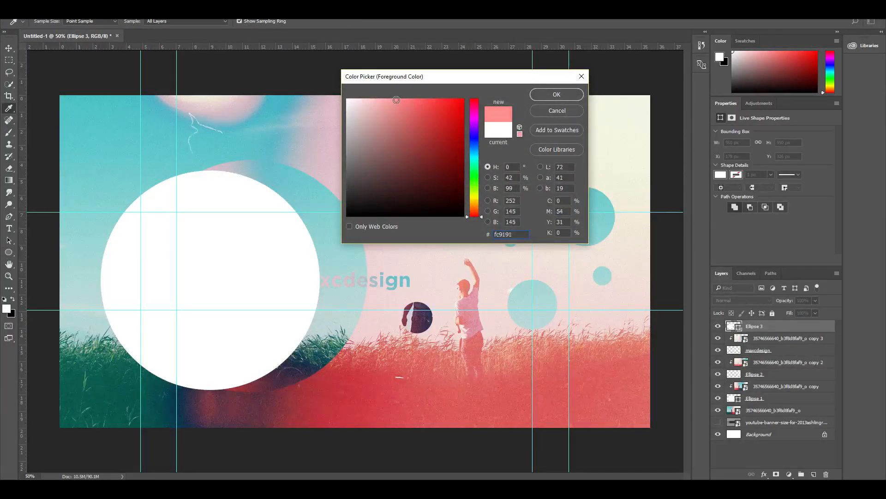
click(555, 94)
drag(96, 126, 221, 251)
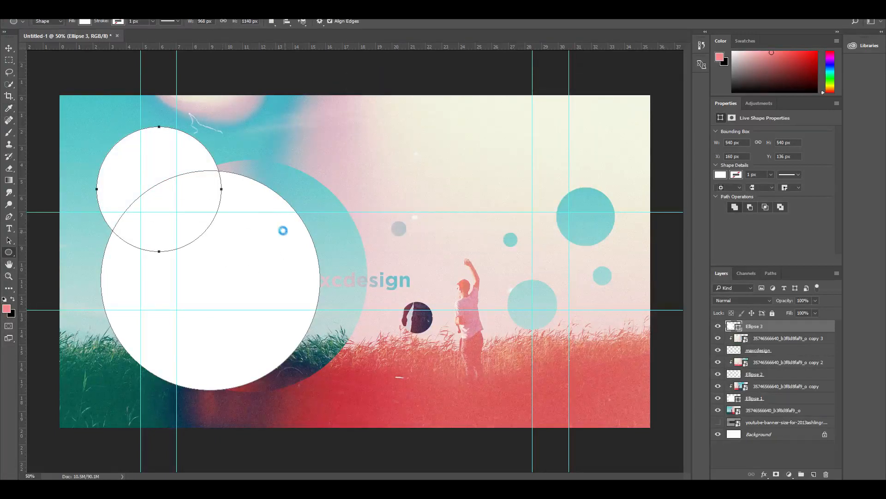
key(Delete)
click(414, 175)
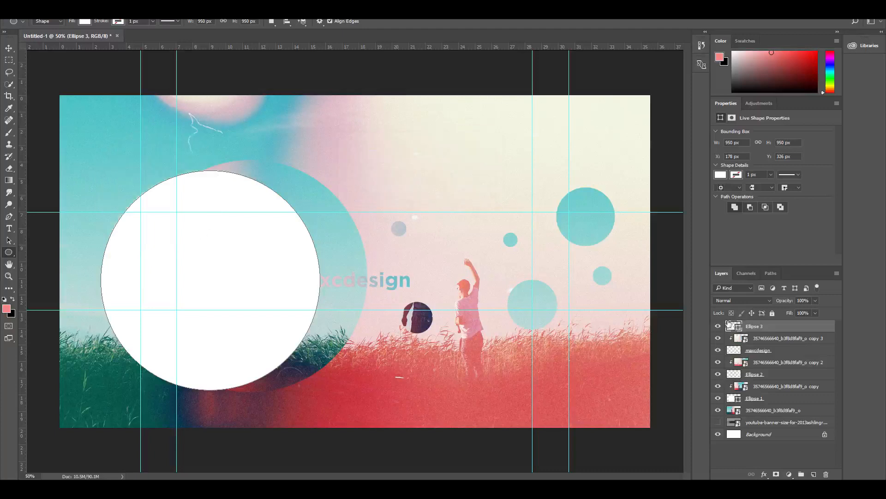
right_click(771, 326)
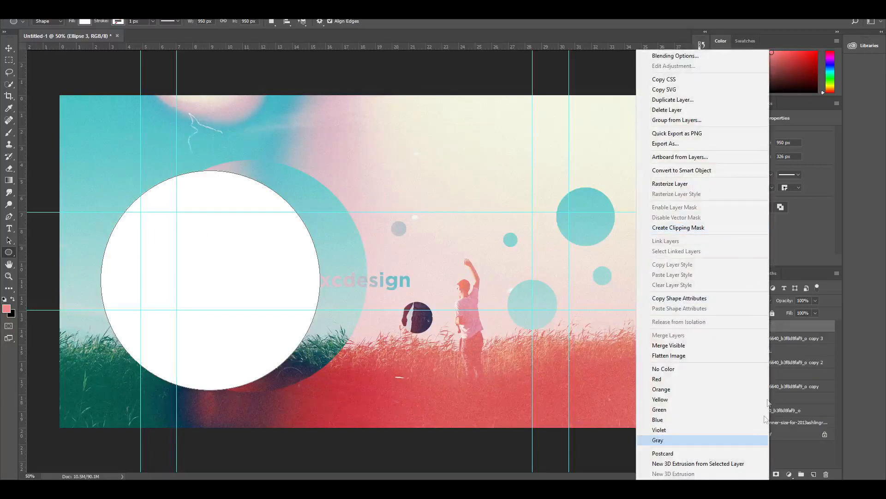
click(796, 332)
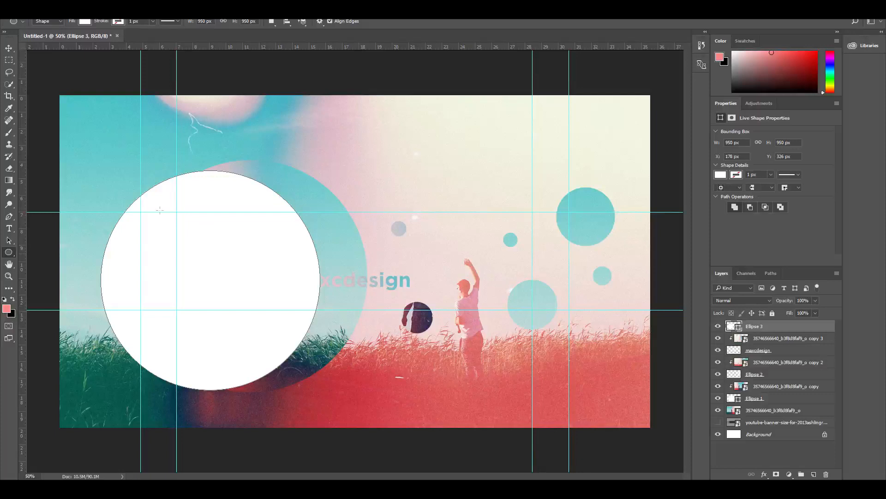
Step: Copy the foreground colour's hex code f88484 and apply it to the new white circle as a Color Overlay
click(10, 48)
click(5, 309)
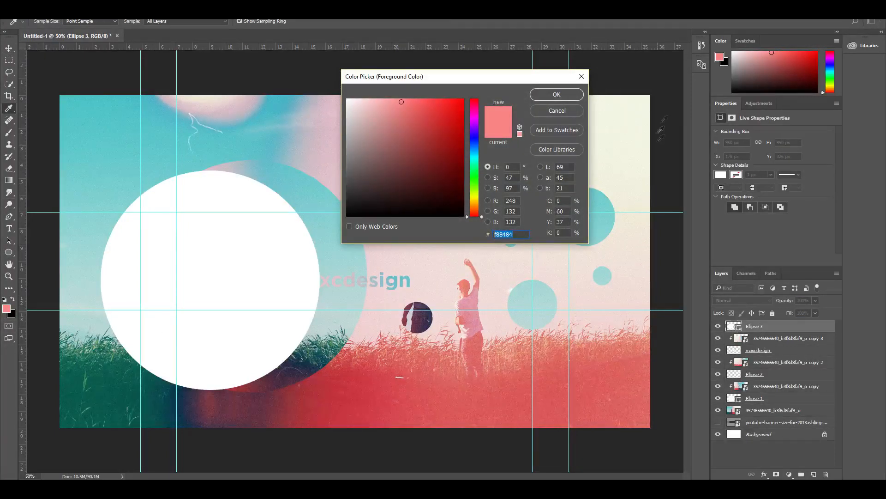
click(556, 93)
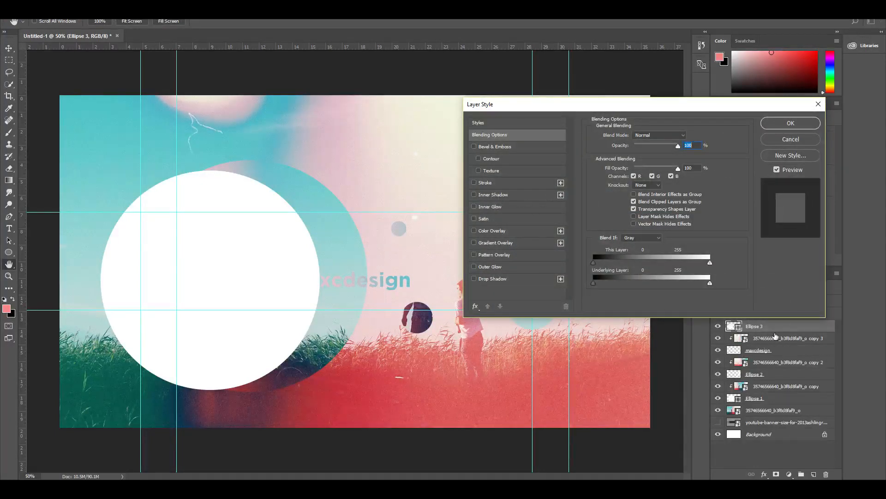
click(486, 230)
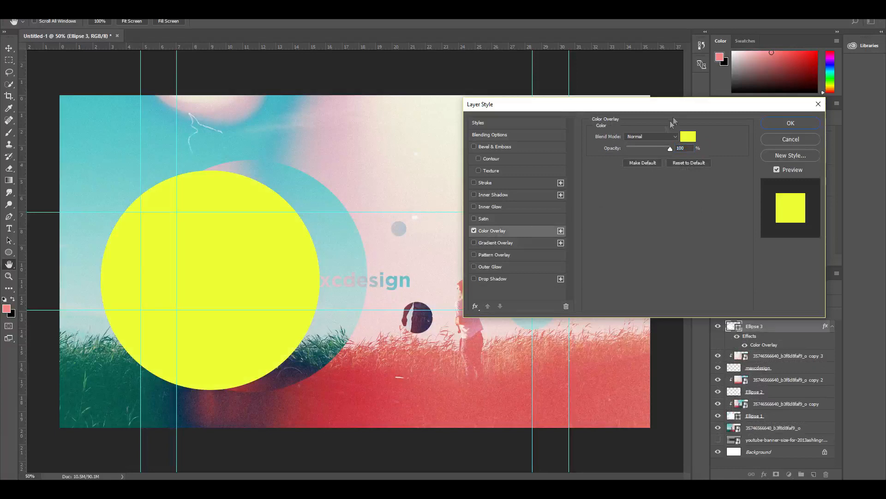
click(687, 136)
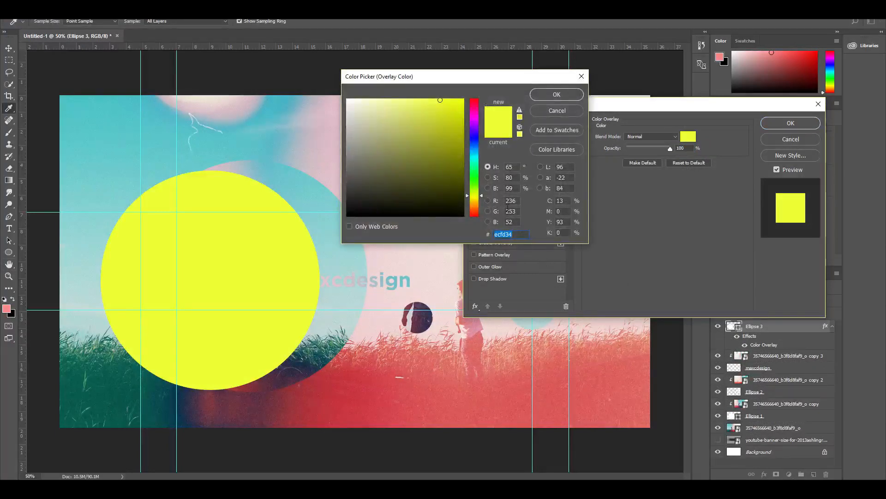
key(ctrl+v)
click(556, 94)
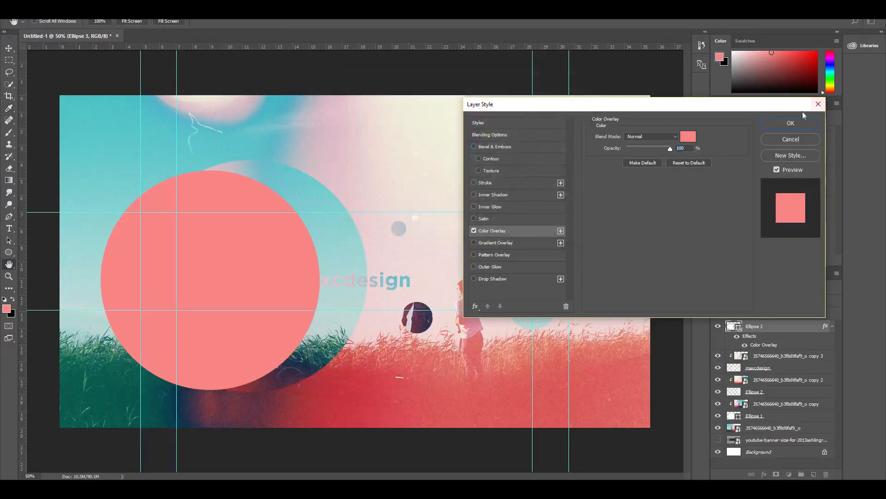
click(798, 123)
Step: Move the coral circle's layer below Ellipse 1 and shift the circle behind the large photo circle to about X 328 px, Y 245 px
drag(783, 328, 794, 422)
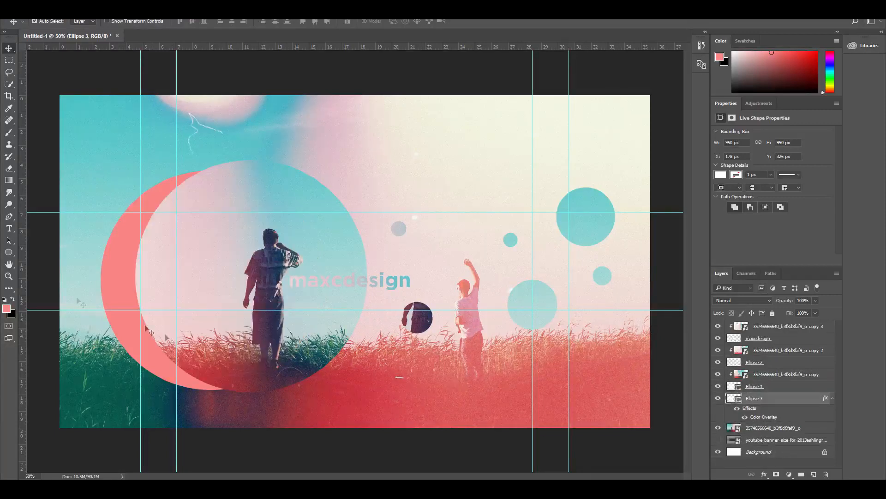
drag(119, 244, 153, 226)
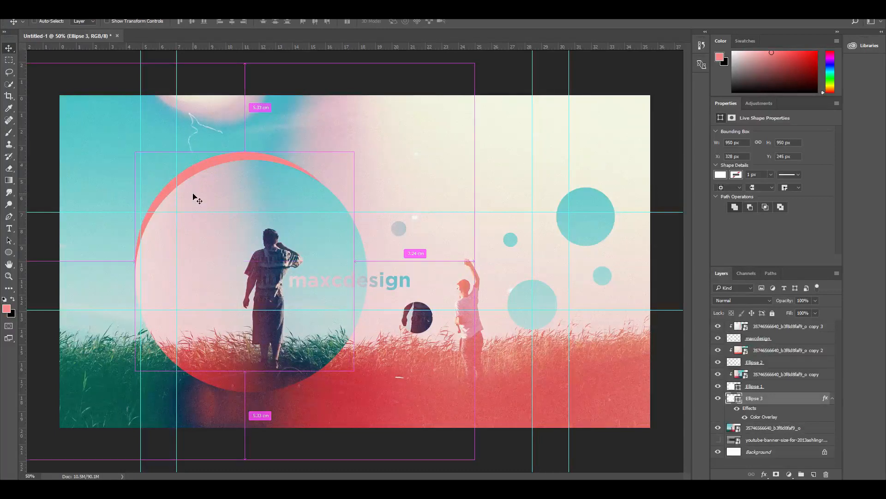
Step: Duplicate the coral circle layer together with its Color Overlay
key(ctrl+j)
drag(238, 245, 338, 265)
key(ctrl+z)
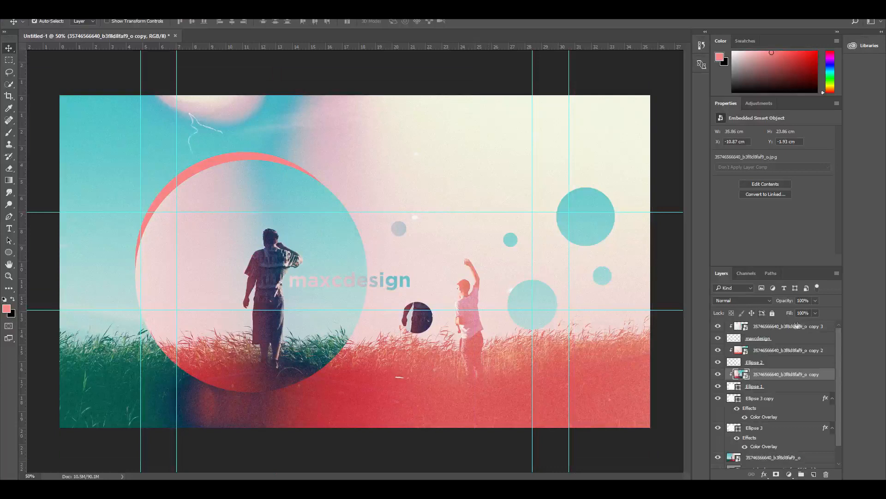
click(773, 386)
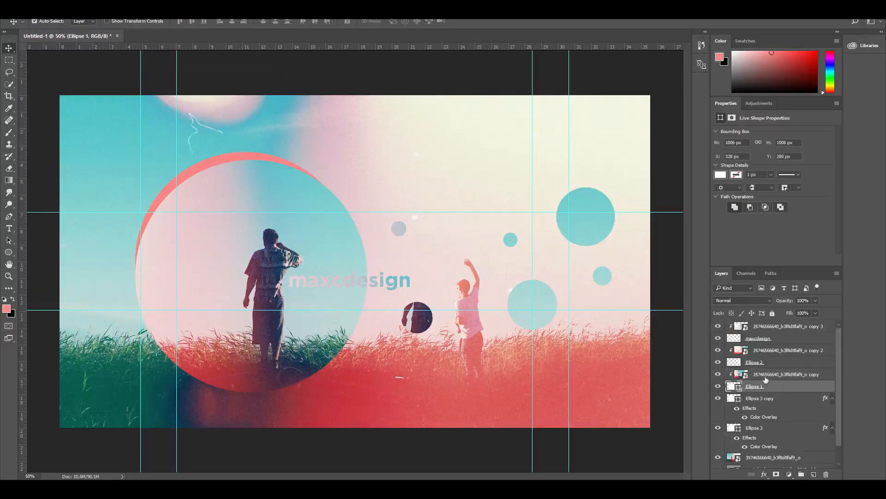
key(ctrl+t)
drag(198, 239, 428, 320)
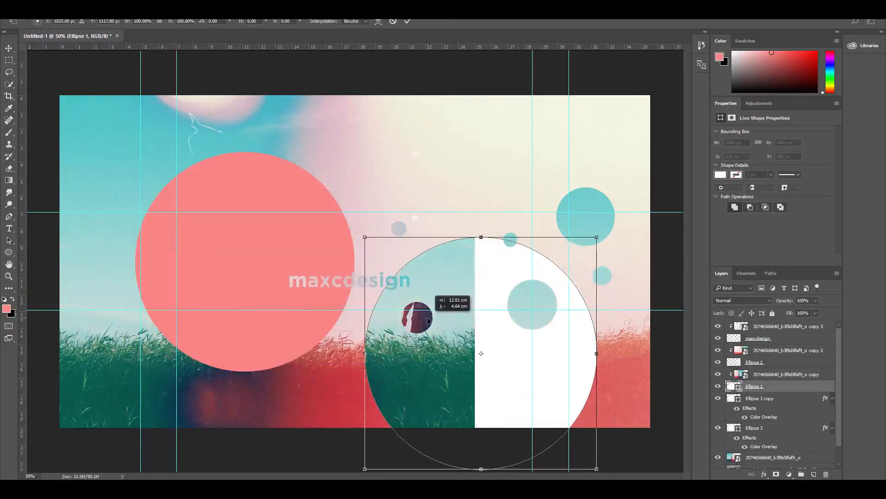
key(ctrl+z)
key(Escape)
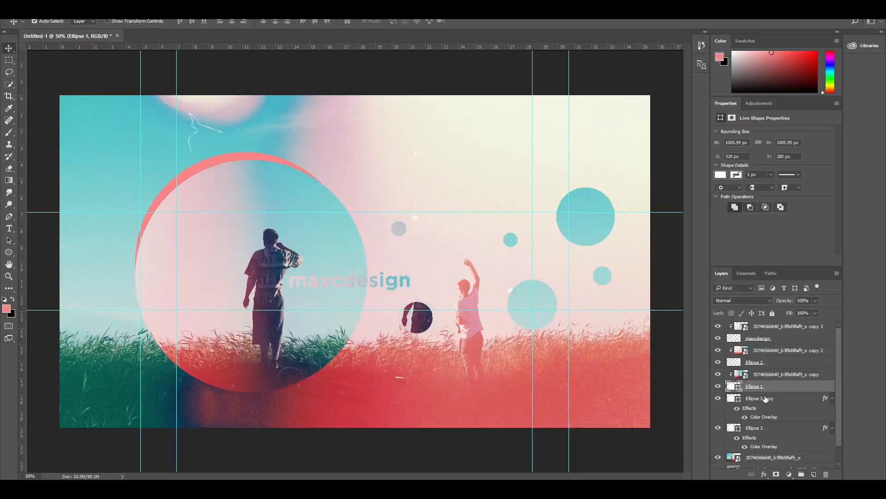
Step: Scale the duplicated coral circle to 90 px and place it behind the small dark circle at about X 1472 px, Y 907 px
click(763, 397)
key(ctrl+t)
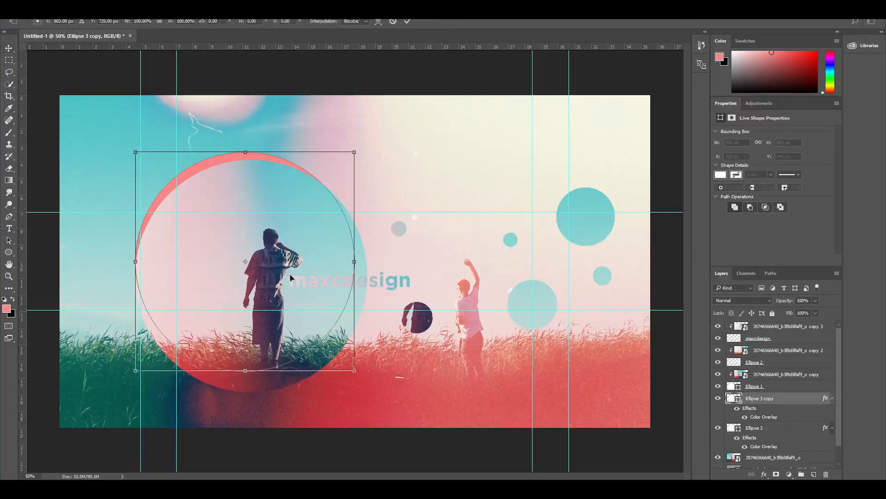
drag(290, 271, 470, 373)
drag(534, 254, 411, 315)
key(ctrl+z)
key(Return)
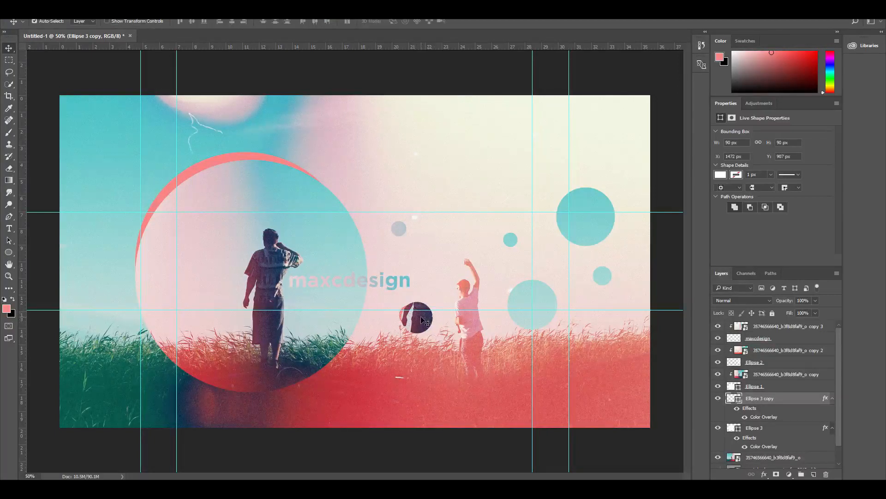
Step: Add a 64 px duplicate of the small coral circle behind the smallest teal circle at about X 1913 px, Y 588 px
key(ctrl+alt+t)
drag(418, 317, 504, 249)
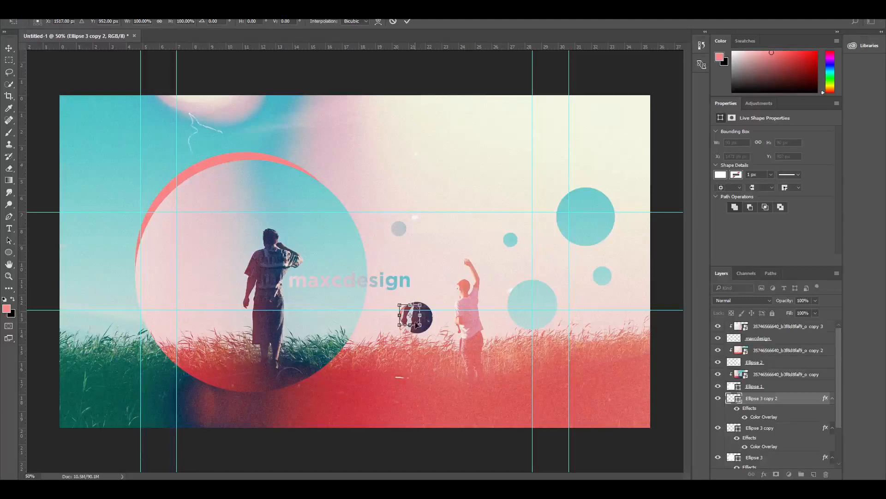
drag(417, 316, 515, 234)
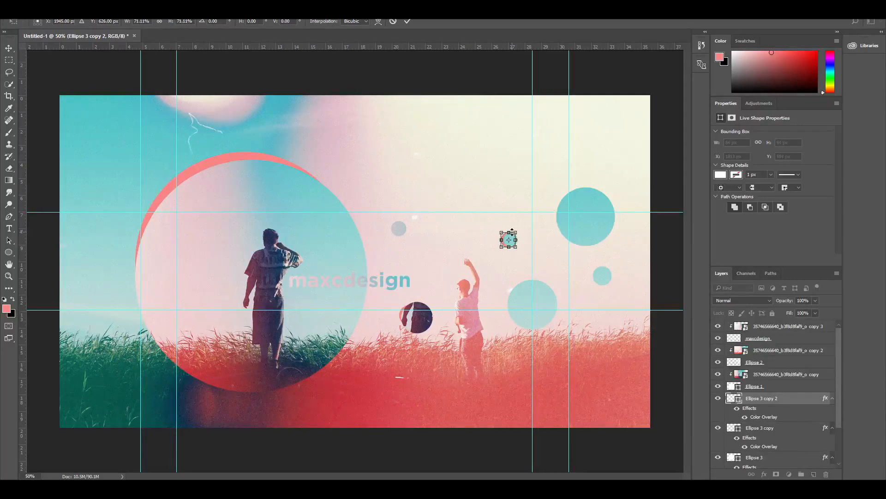
key(Return)
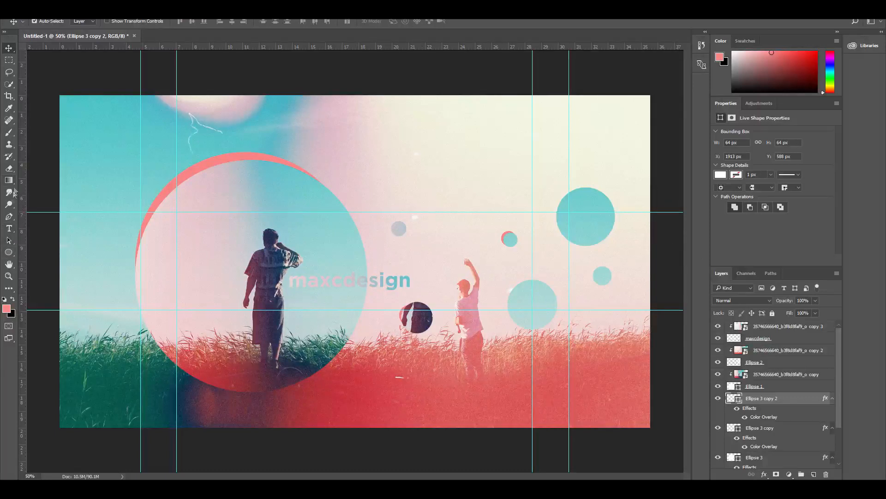
Step: Draw a thin white vertical rectangle of 6 × 100 px above the space right of the title, at about X 1596 px, Y 586 px
click(9, 252)
click(44, 252)
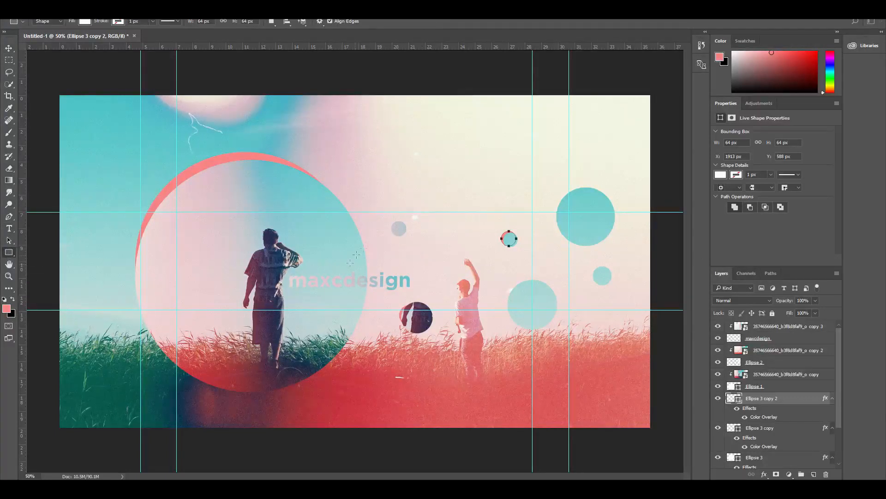
drag(427, 236, 433, 283)
drag(429, 231, 429, 253)
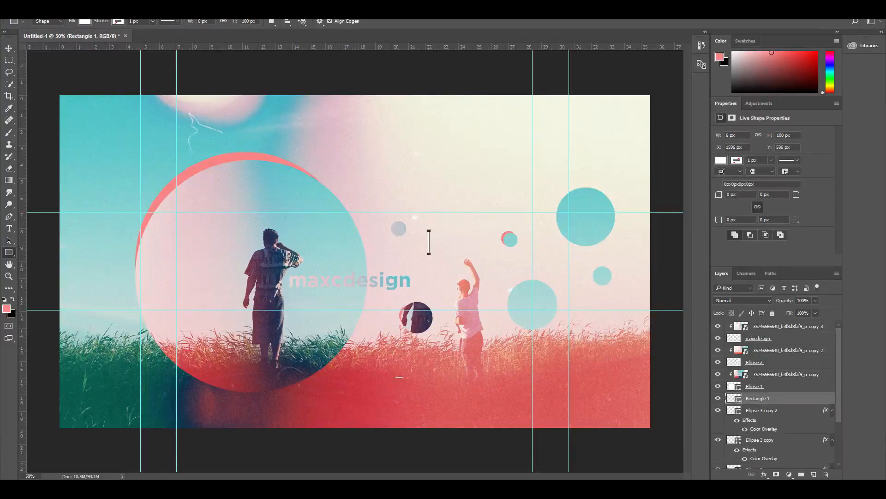
Step: Duplicate the thin rectangle with the copy directly beside it at X 1602 px, and rasterize both rectangle layers
click(10, 47)
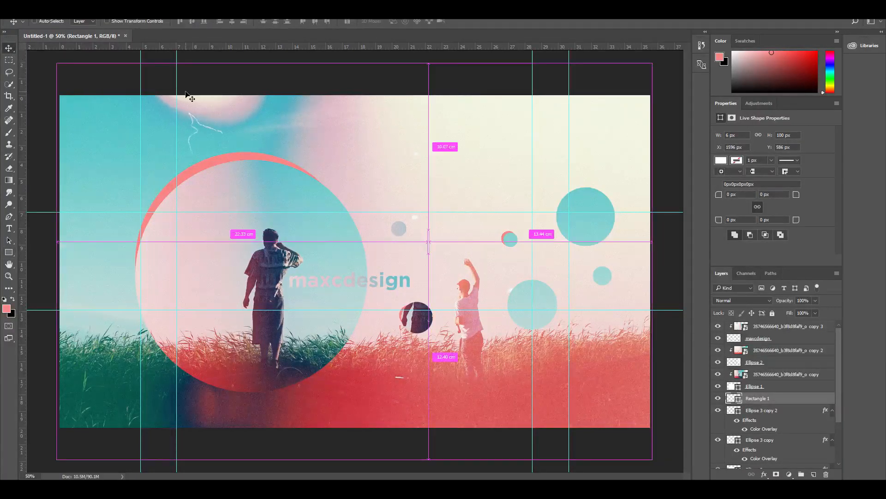
key(ctrl+j)
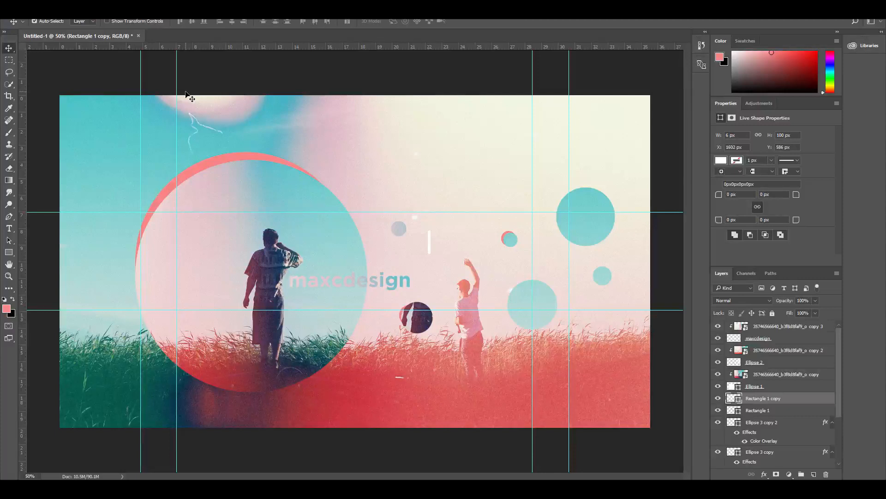
shift+click(796, 413)
right_click(795, 412)
right_click(816, 399)
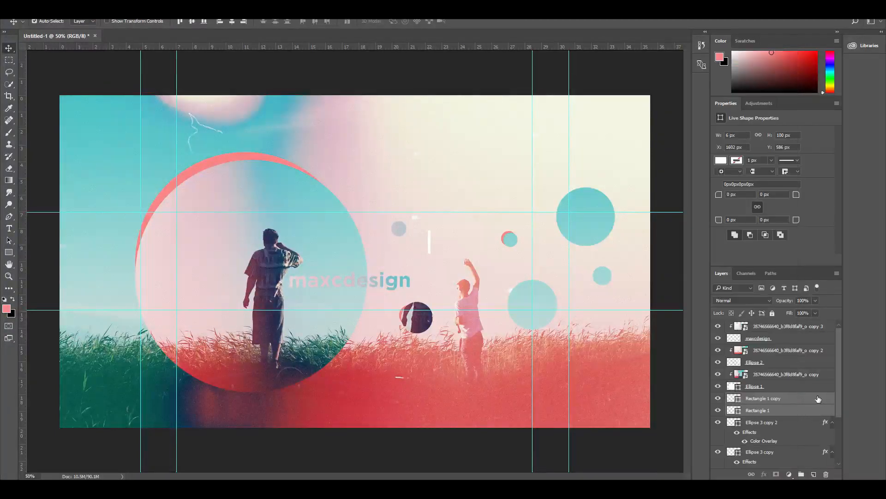
click(756, 185)
Step: Merge the two rasterized rectangle layers into one layer
right_click(792, 399)
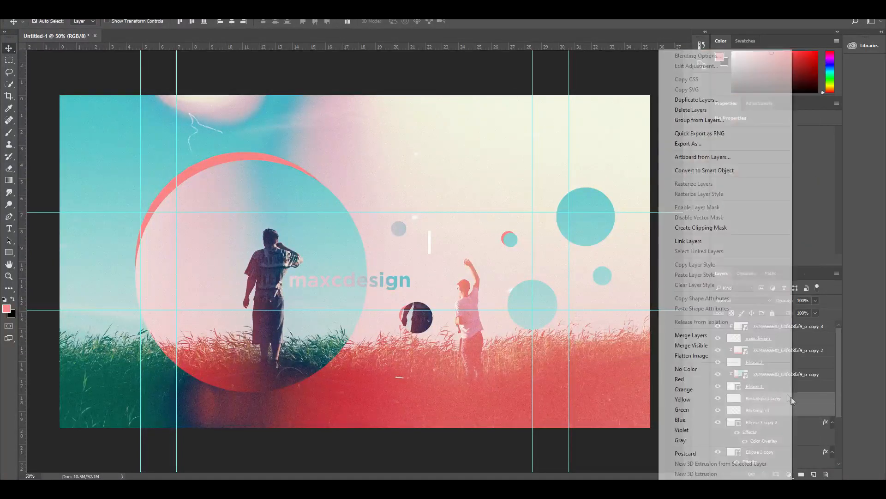
click(721, 336)
right_click(777, 398)
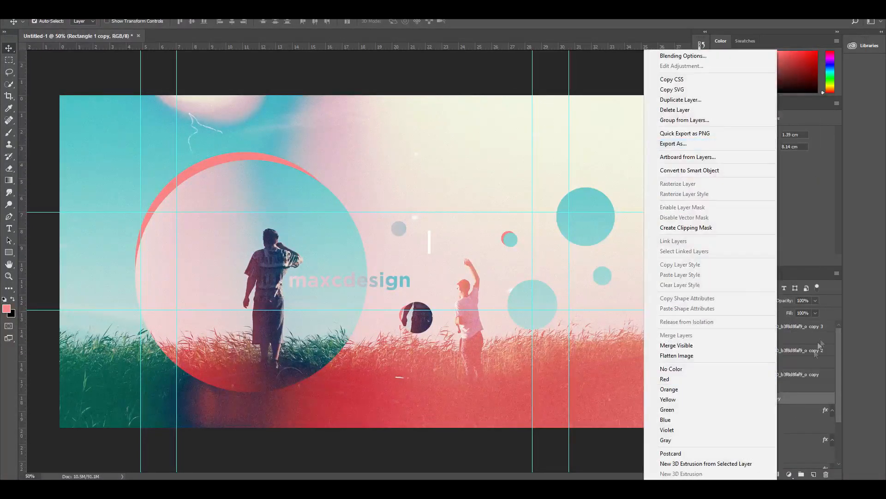
click(801, 396)
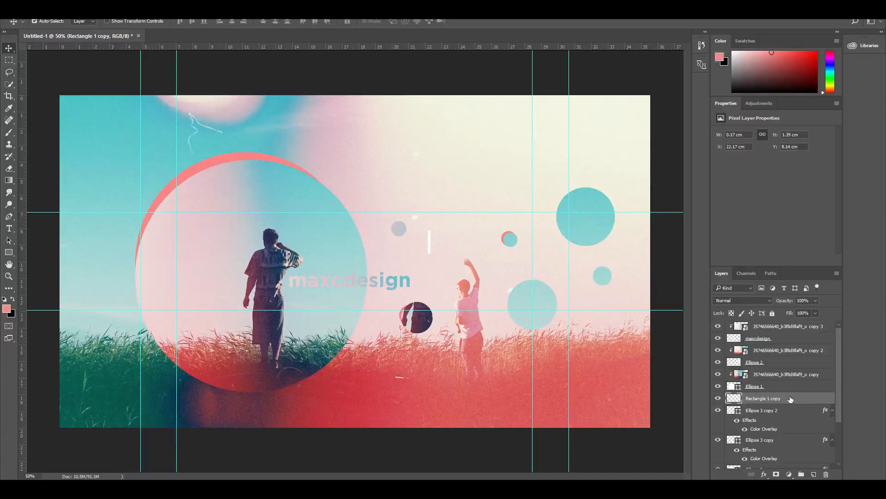
Step: Apply a Color Overlay of f88484 at 100% opacity to the merged rectangle layer
double_click(783, 396)
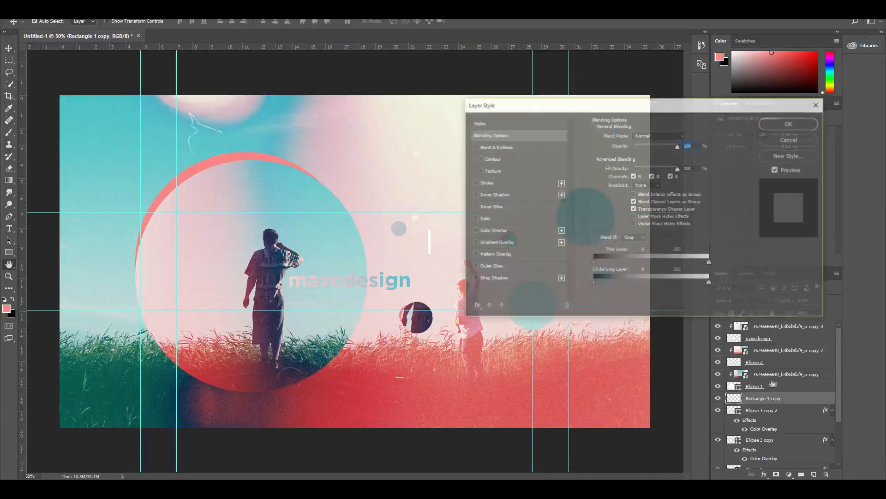
click(497, 233)
click(688, 136)
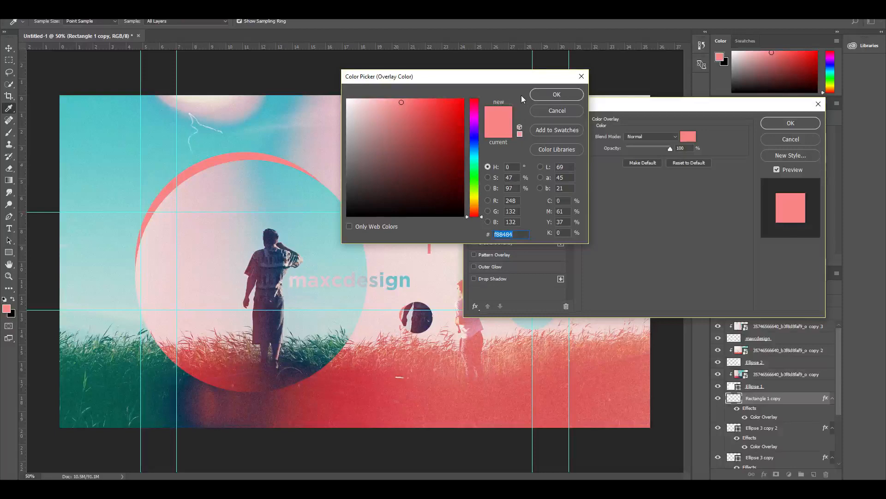
click(549, 94)
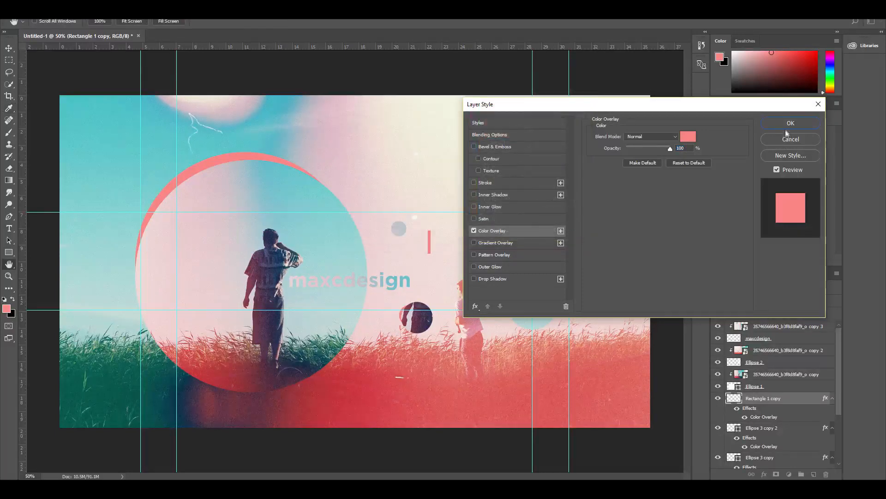
key(Return)
Step: Split the coral bar's right half onto its own layer and nudge it right to X 22.32 cm, leaving a narrow gap between two bars
key(ctrl+plus)
key(ctrl+plus)
key(ctrl+plus)
key(ctrl+plus)
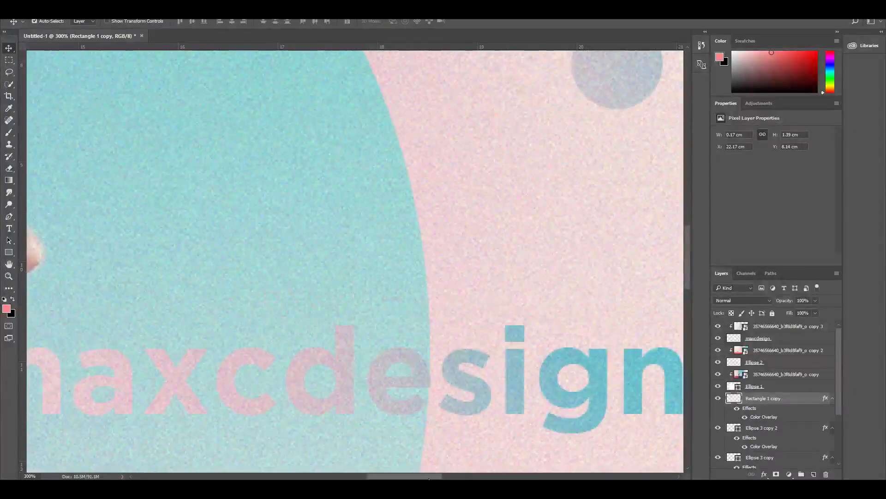
scroll(461, 464, right, 5)
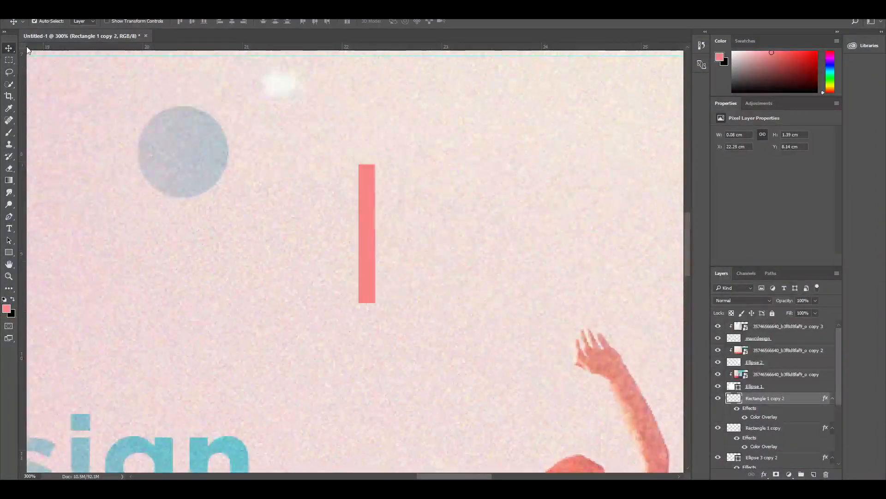
key(Right)
key(Right)
key(Right)
key(Right)
key(Right)
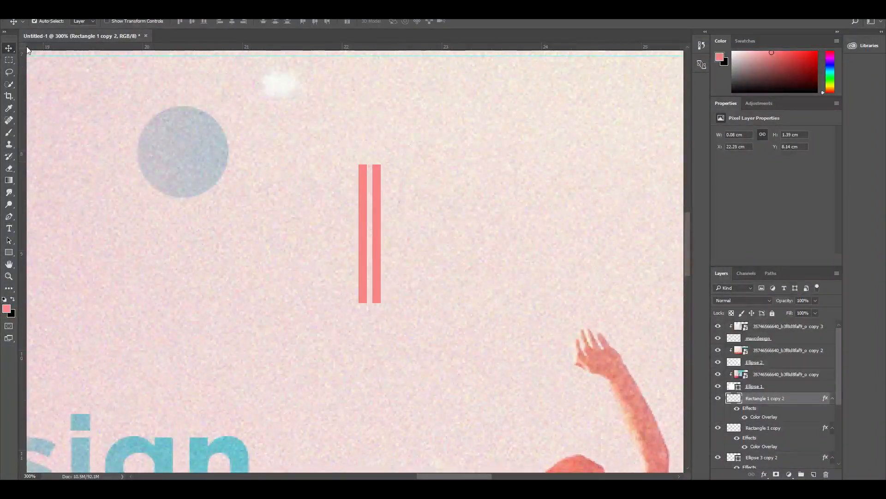
shift+click(798, 389)
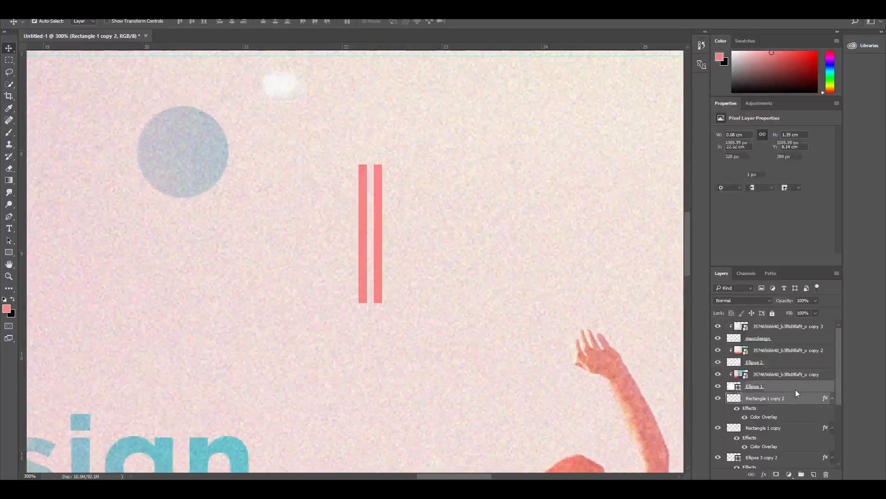
right_click(795, 390)
click(719, 346)
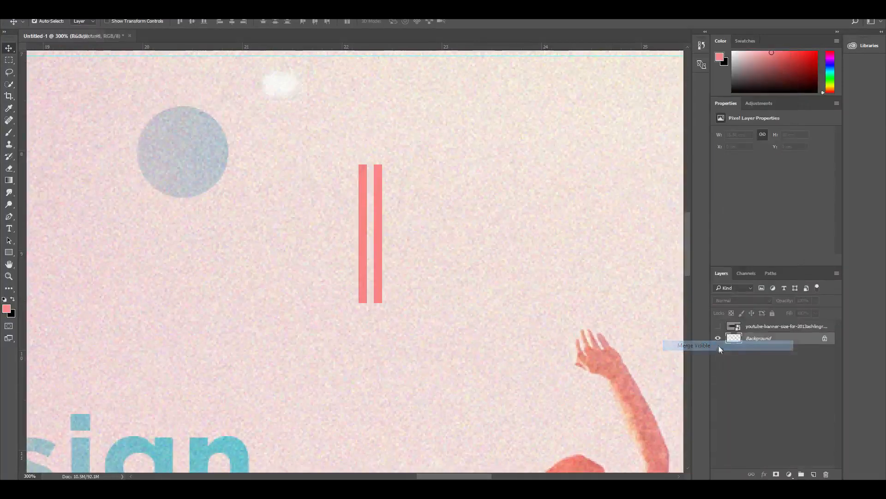
key(ctrl+z)
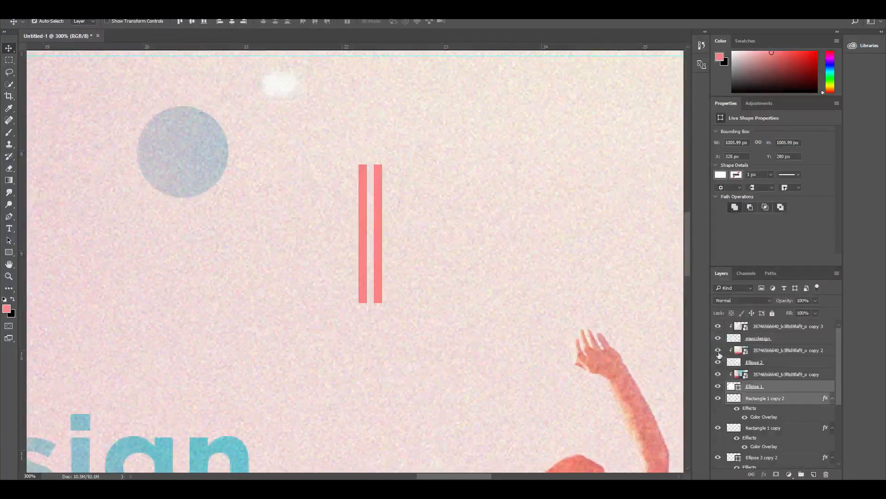
Step: Rasterize the Ellipse 1 and Rectangle 1 copy 2 layers, including their layer style
right_click(783, 385)
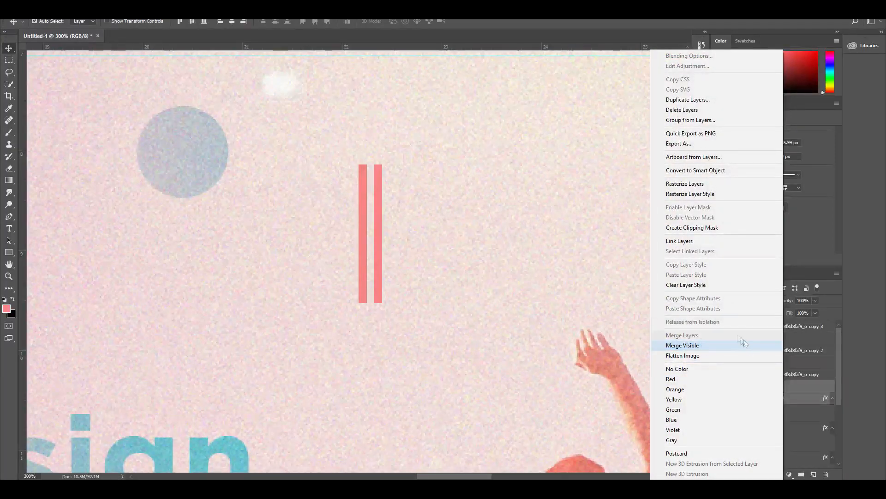
click(711, 184)
right_click(787, 385)
click(695, 194)
right_click(781, 384)
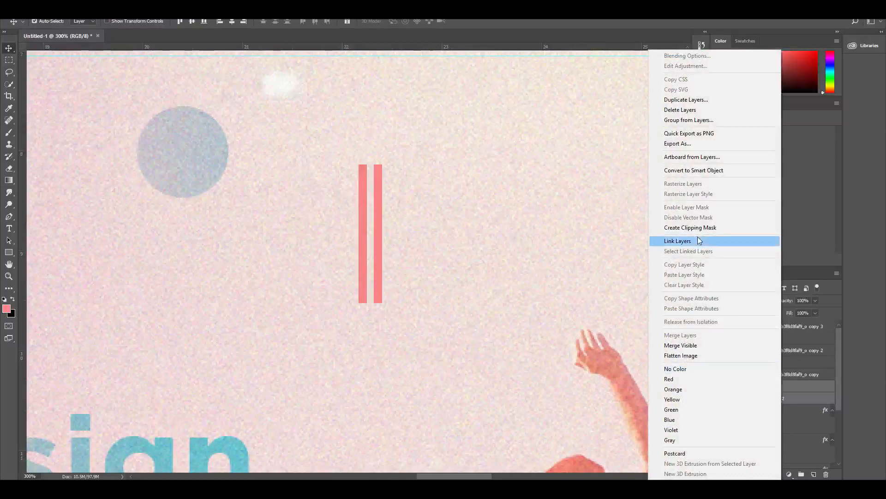
click(787, 389)
right_click(788, 386)
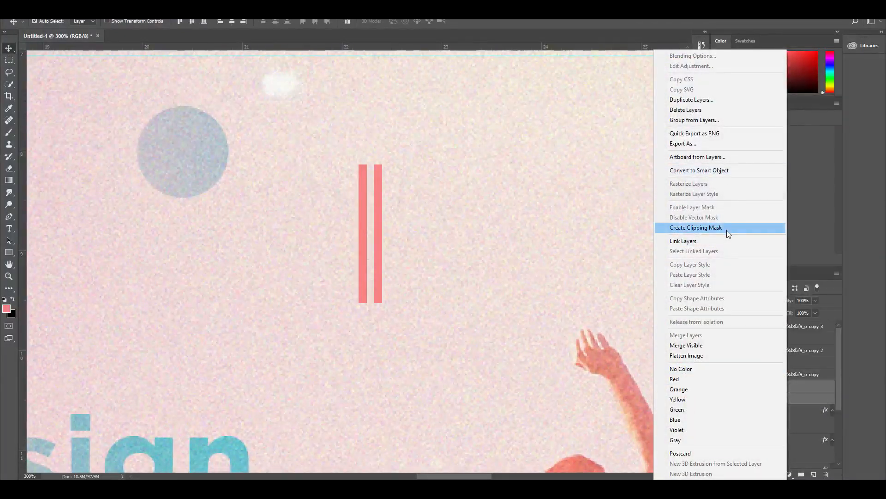
click(810, 386)
click(801, 387)
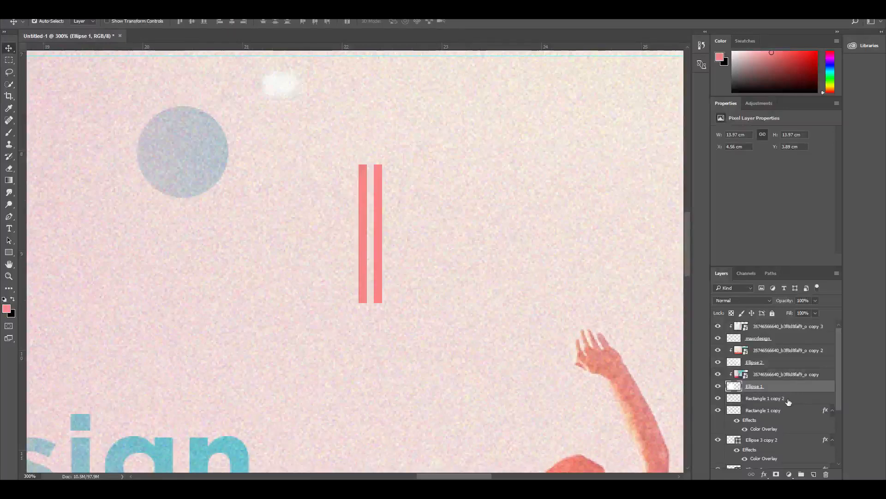
Step: Rasterize the Color Overlay layer style of the Rectangle 1 copy layer
click(787, 399)
click(784, 410)
click(718, 410)
click(717, 410)
right_click(784, 410)
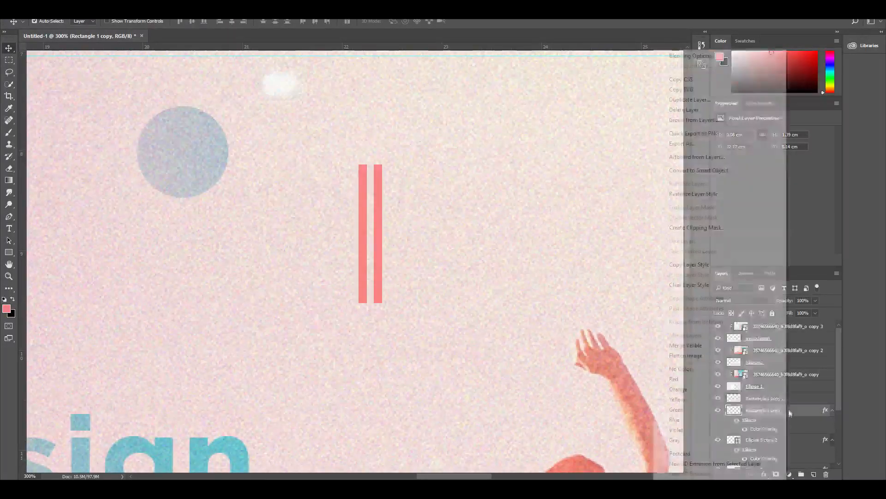
click(720, 194)
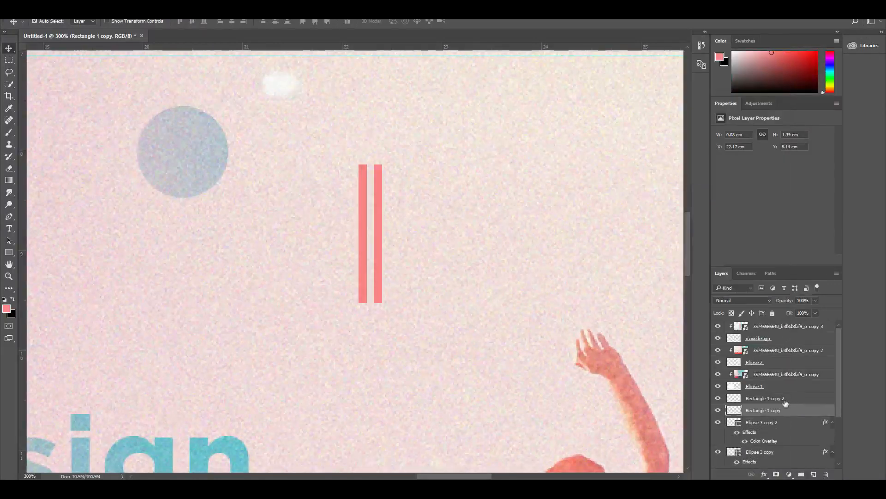
Step: Merge the Rectangle 1 copy and Rectangle 1 copy 2 layers into one double-bar layer
shift+click(783, 397)
right_click(783, 398)
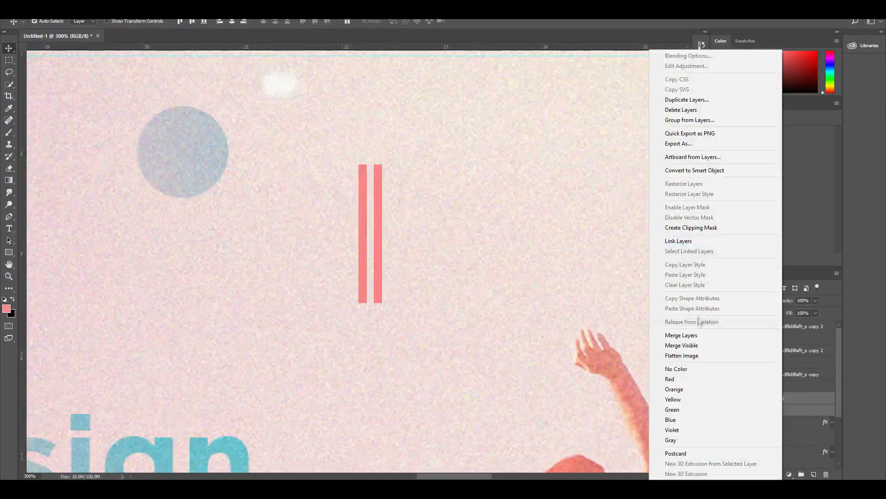
click(699, 333)
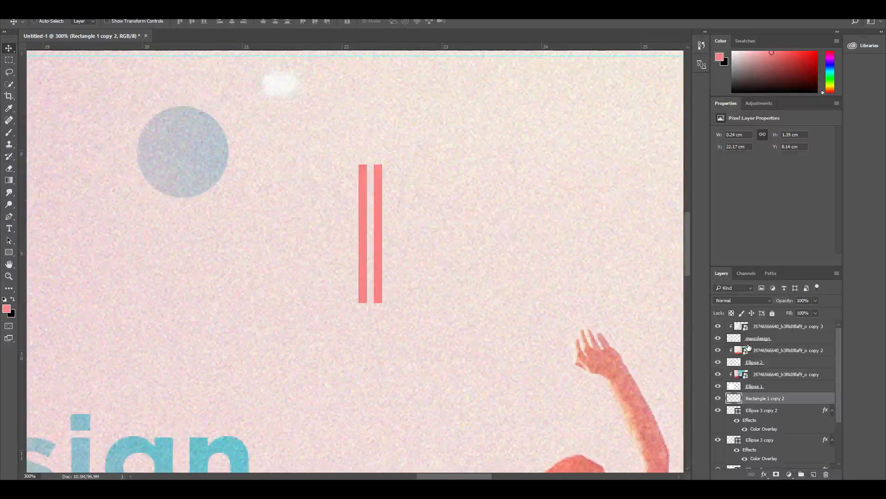
Step: Bring the double-bar layer to the top of the stack and shrink and rotate it into a diagonal accent over the small grey-blue circle
key(ctrl+minus)
key(ctrl+minus)
key(ctrl+minus)
drag(368, 253, 371, 247)
key(t)
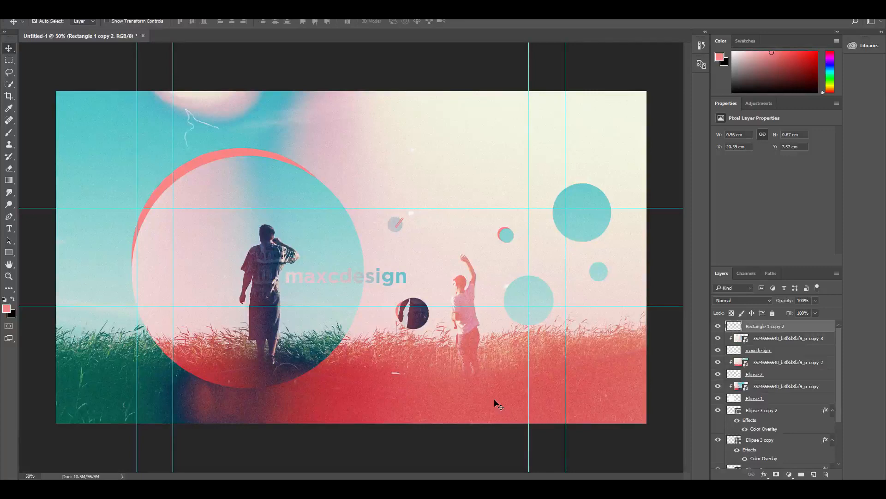
click(550, 386)
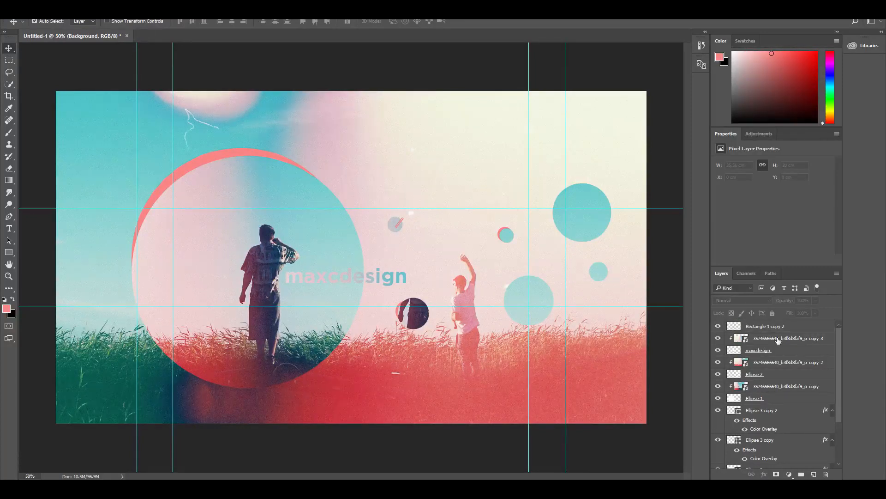